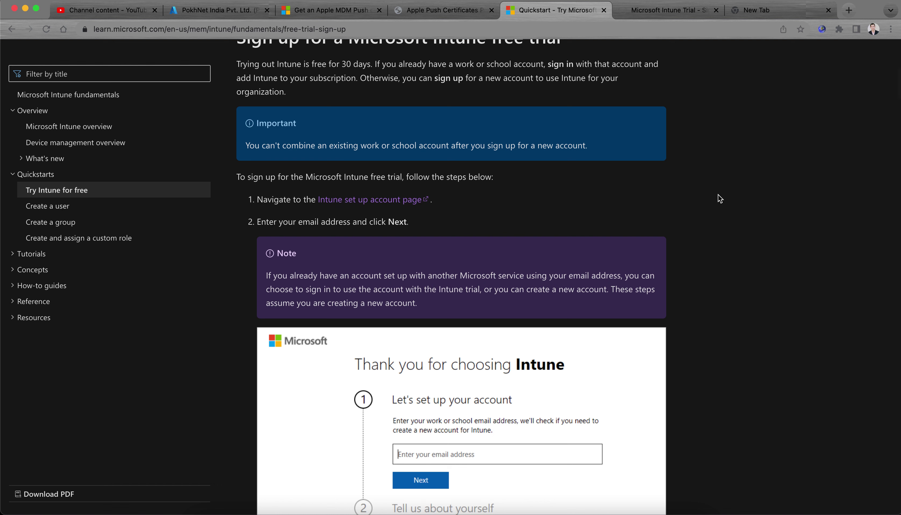
Review the email address step and its note in the Intune free trial sign-up instructions.
left_click_drag(315, 222, 433, 226)
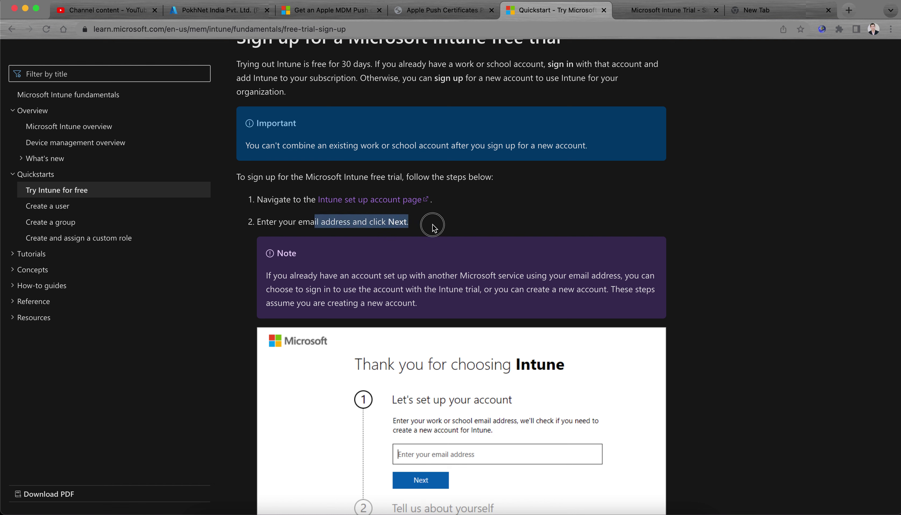
left_click(505, 225)
scroll(713, 236, "down", 3)
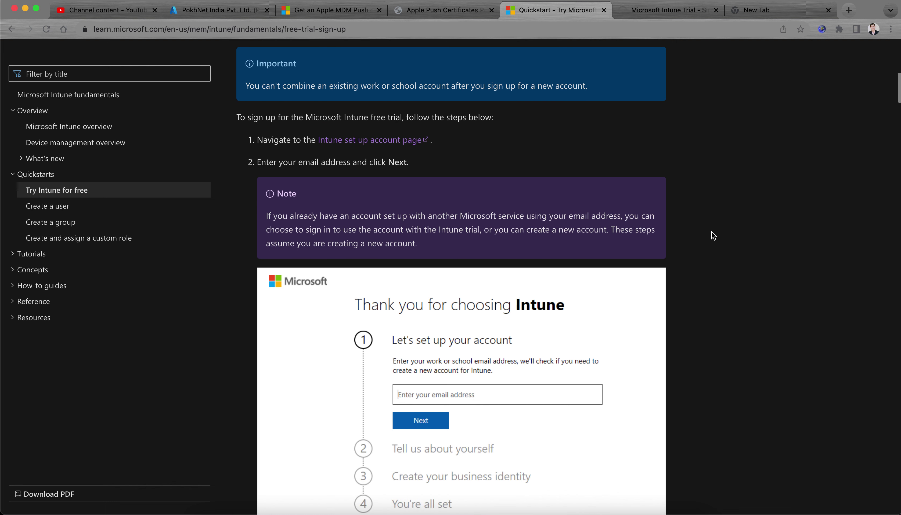
scroll(713, 236, "down", 2)
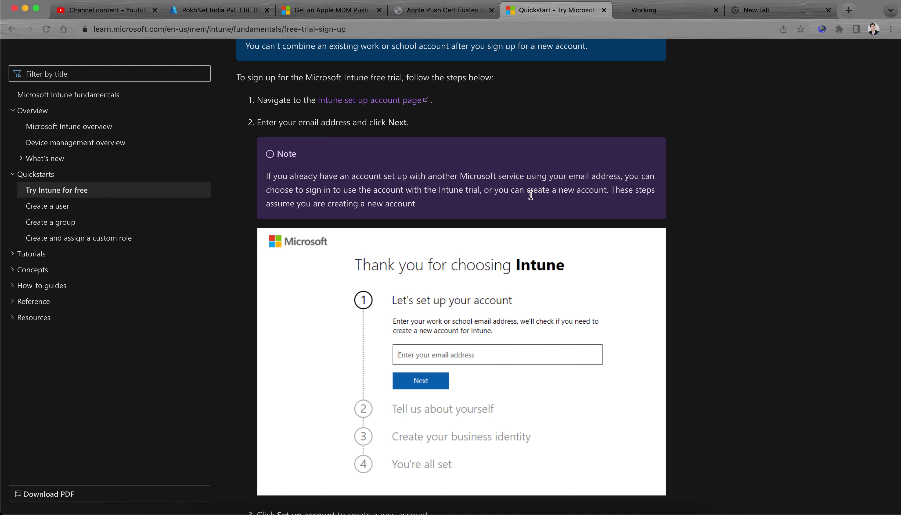
Check the Intune trial sign-up page that is already open, compare it with the quickstart instructions, and close it.
left_click(652, 14)
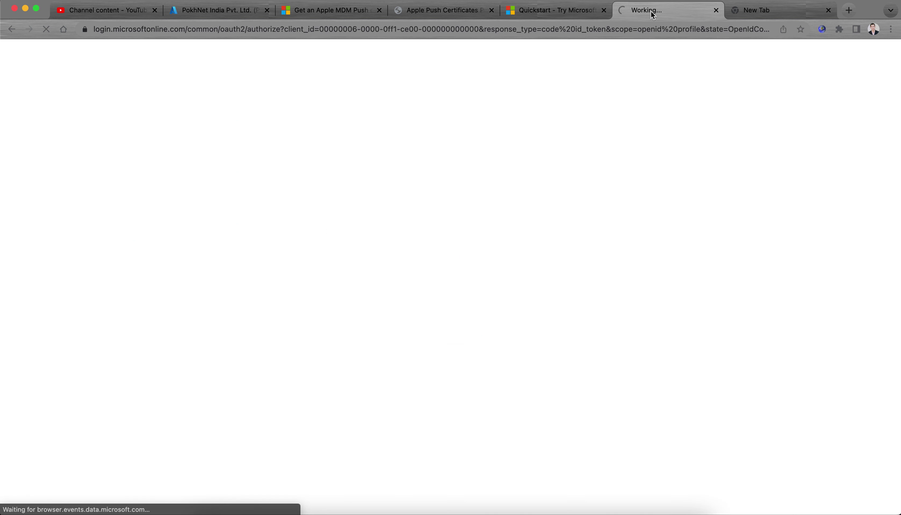
left_click(572, 15)
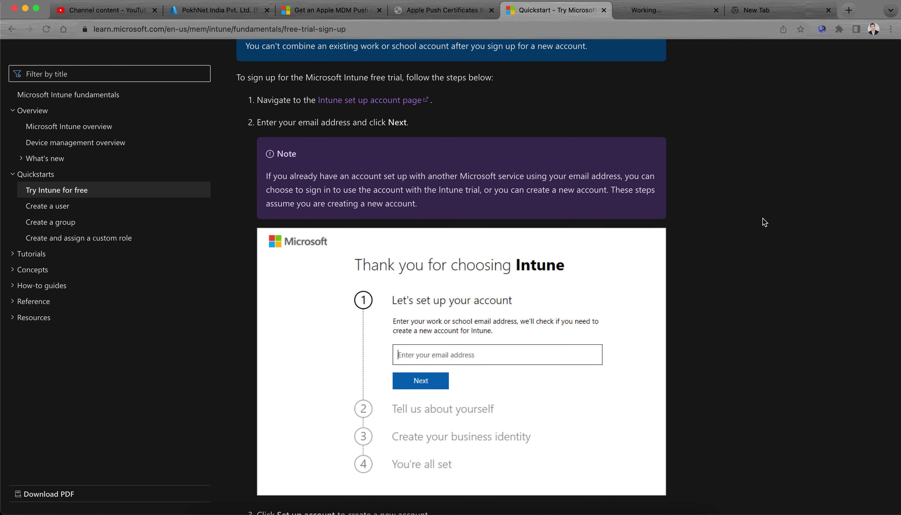
scroll(763, 217, "down", 2)
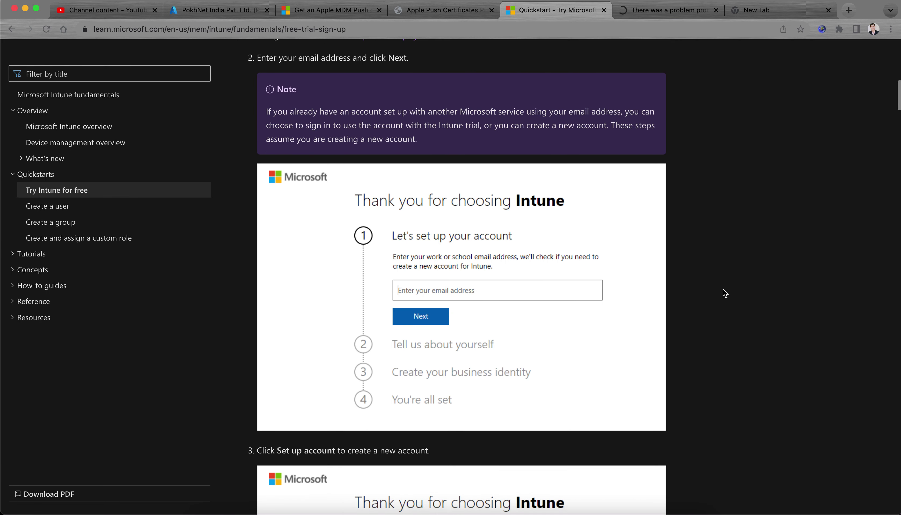
scroll(723, 289, "down", 5)
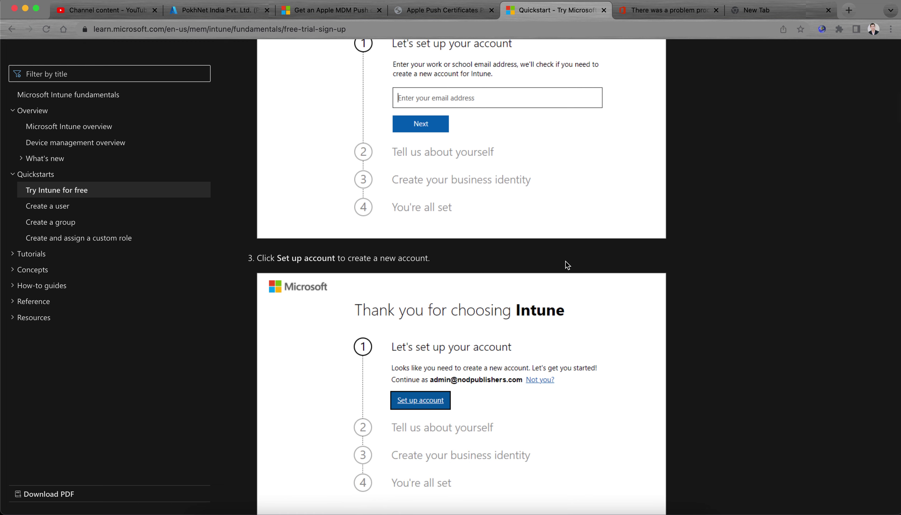
scroll(662, 222, "up", 2)
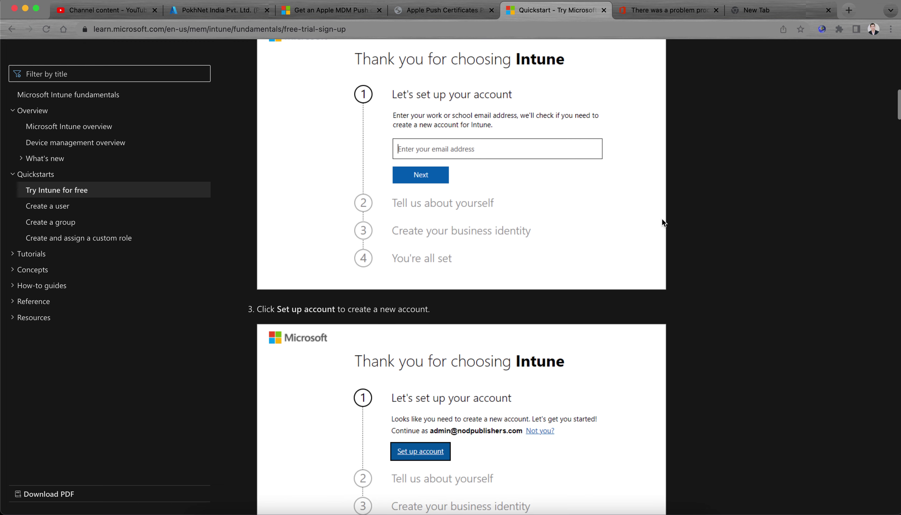
left_click(649, 15)
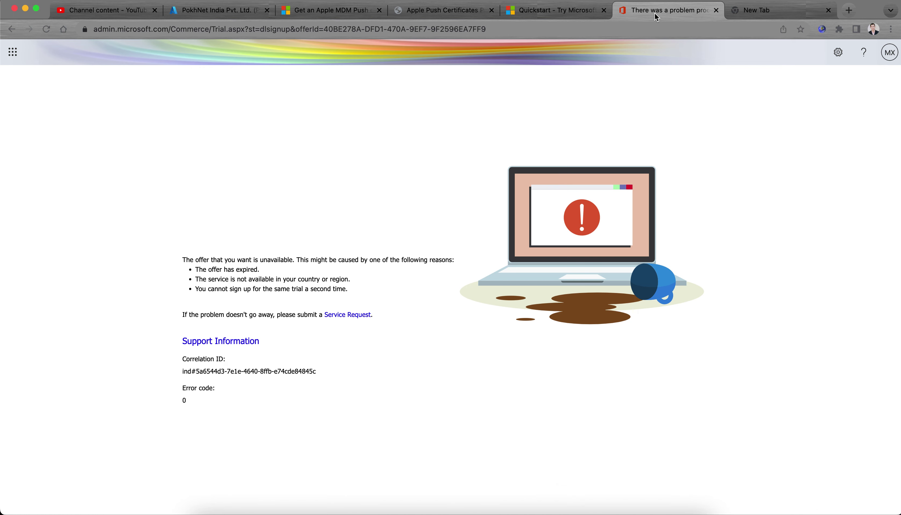
left_click(716, 10)
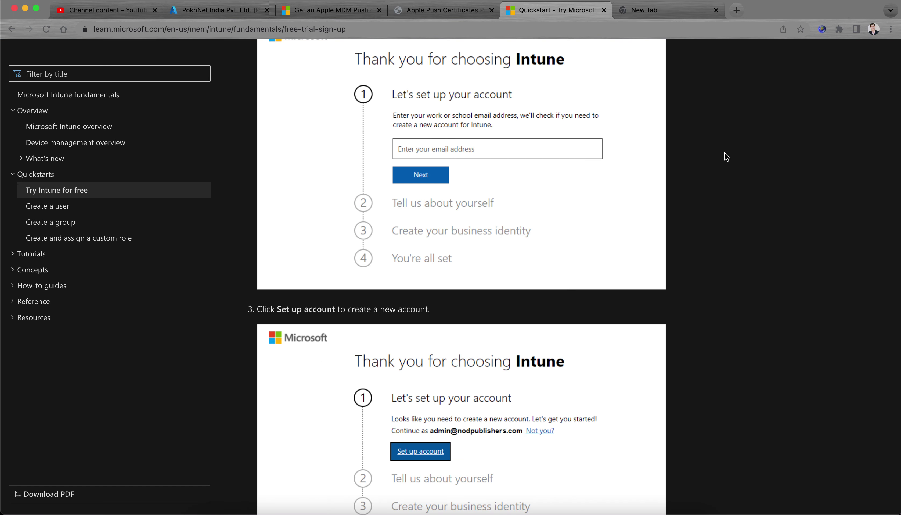
Read the quickstart instructions for setting up the account and entering name, phone number, company name, company size and region.
scroll(764, 196, "down", 3)
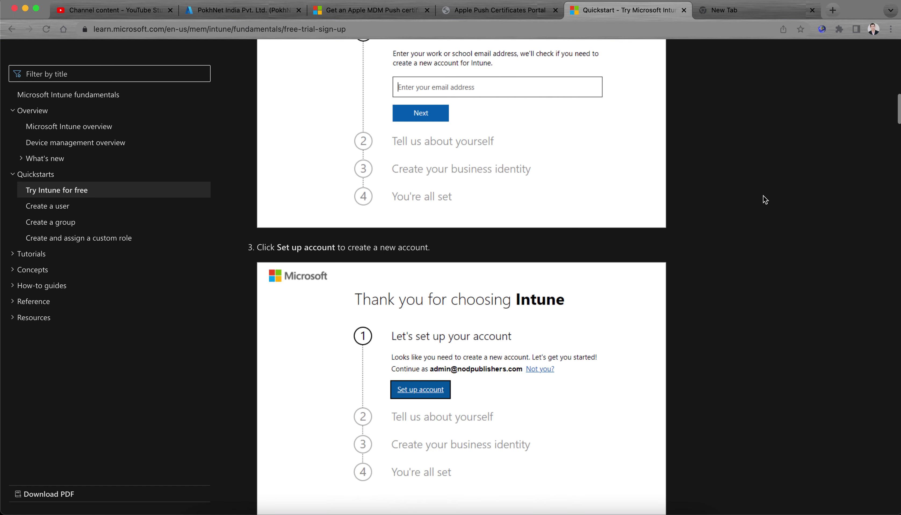
scroll(764, 195, "down", 1)
scroll(763, 195, "down", 3)
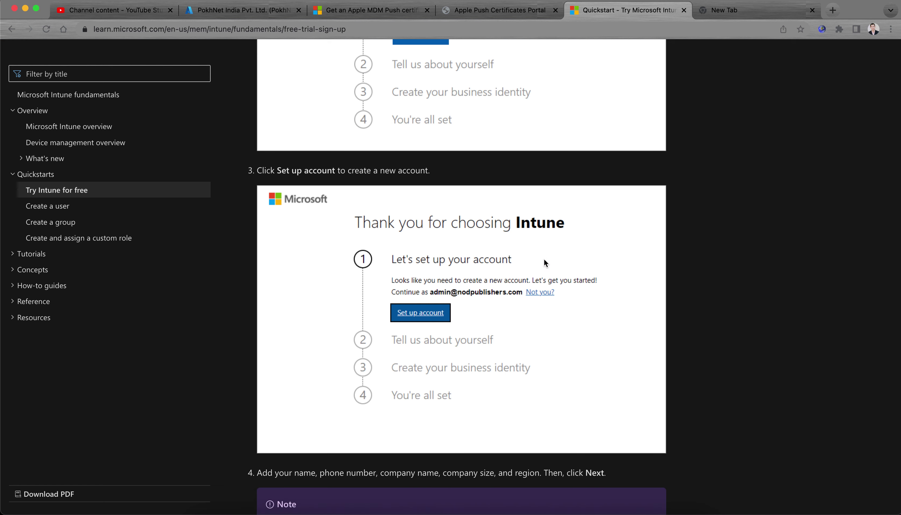
scroll(735, 285, "down", 10)
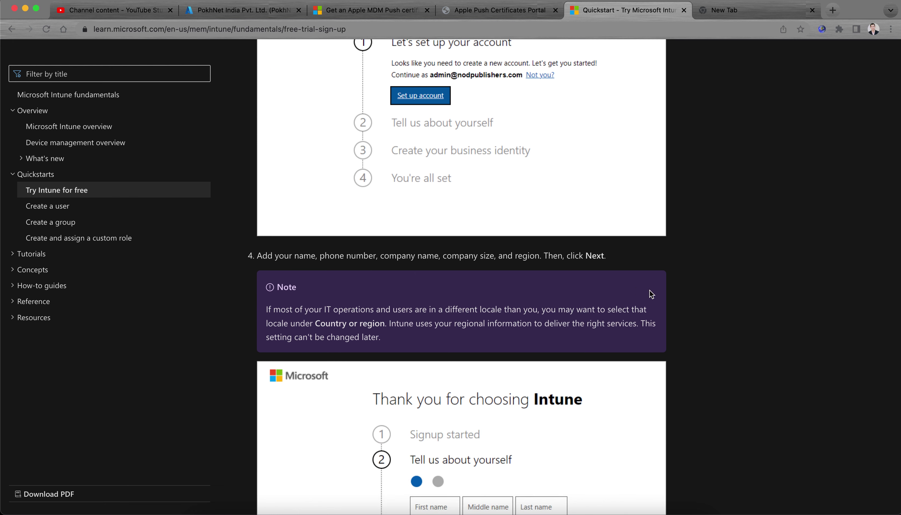
scroll(779, 275, "down", 6)
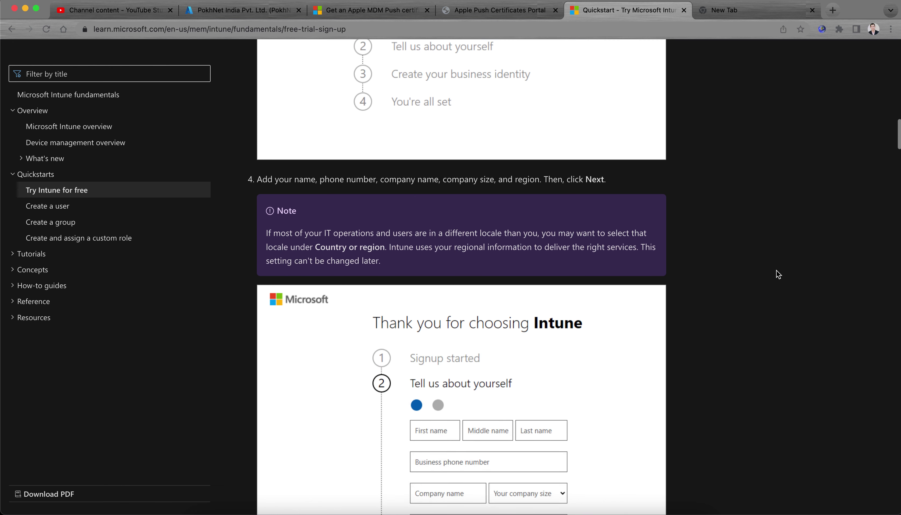
scroll(778, 274, "down", 5)
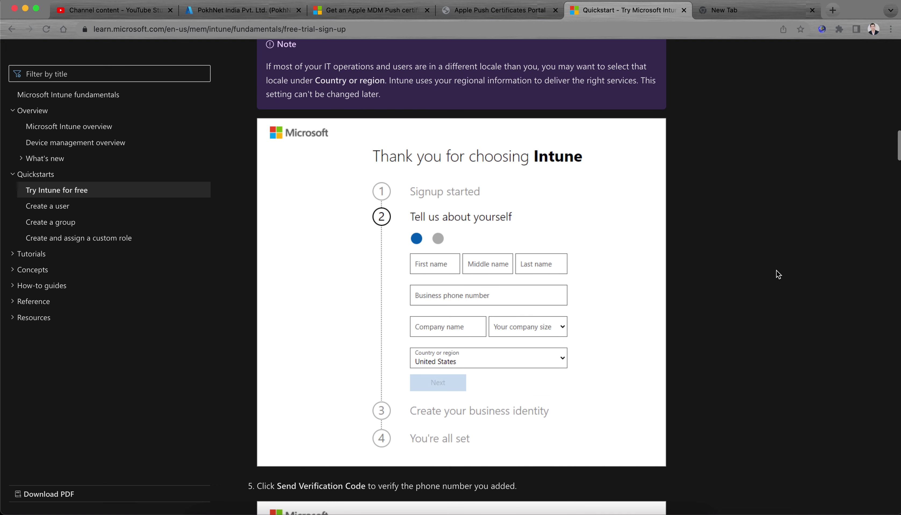
scroll(774, 276, "down", 5)
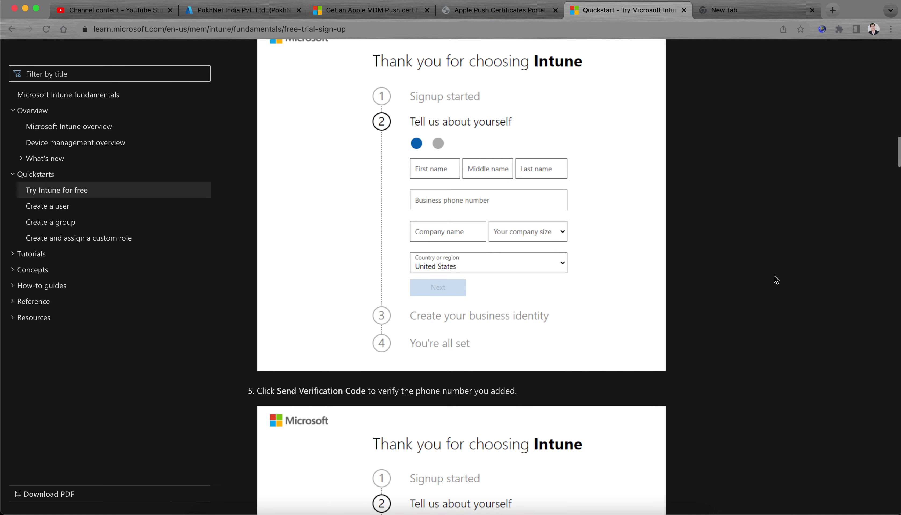
Read the quickstart instructions for sending and entering the phone verification code.
scroll(773, 276, "down", 10)
scroll(774, 276, "down", 5)
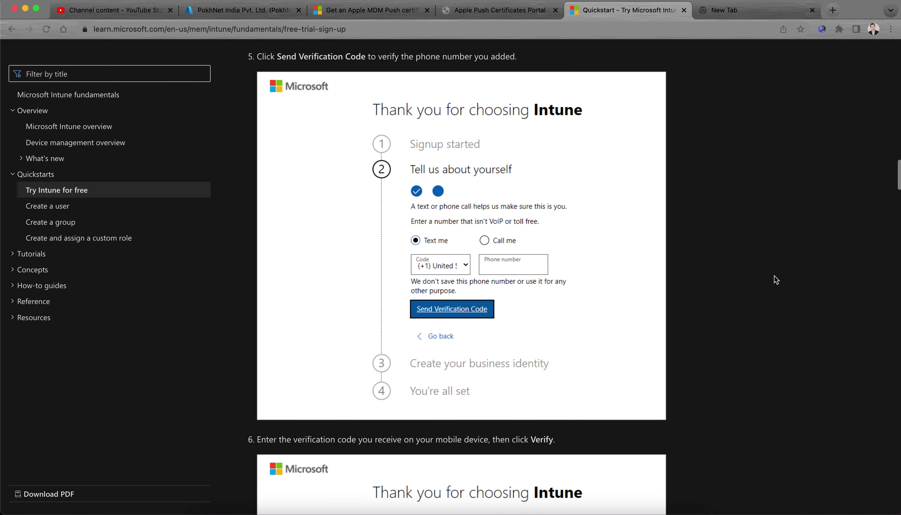
scroll(766, 241, "down", 10)
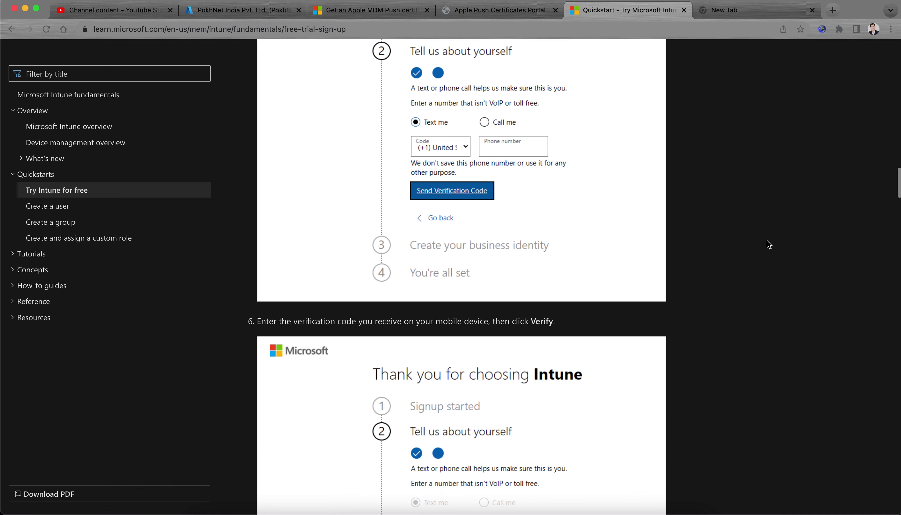
scroll(767, 240, "down", 4)
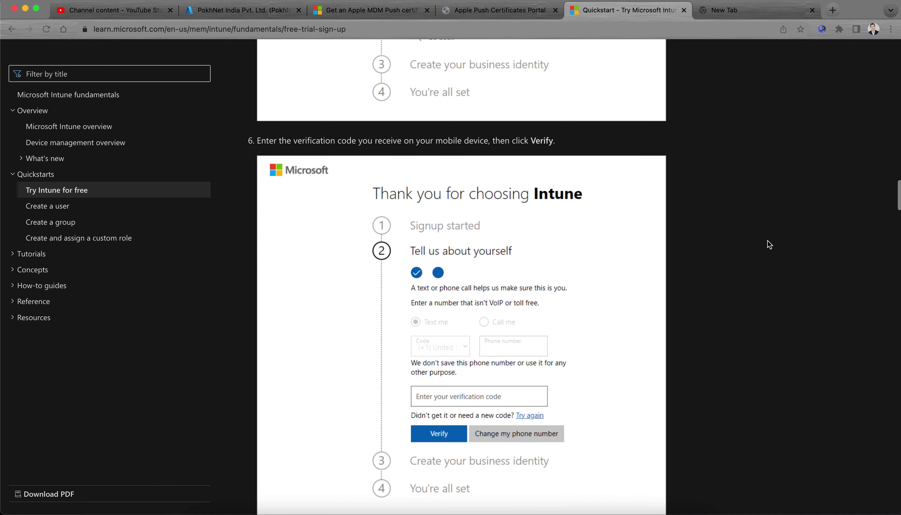
scroll(768, 240, "down", 9)
scroll(768, 240, "up", 1)
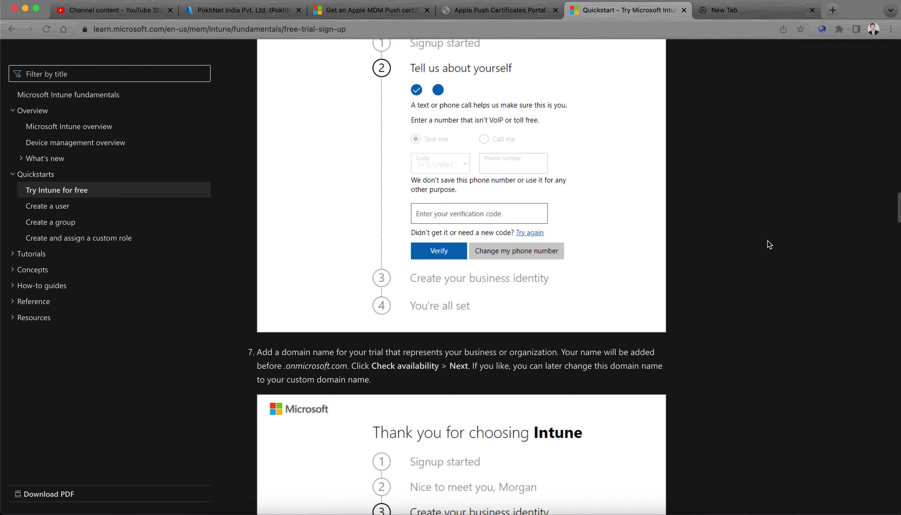
Read the domain name instruction, highlighting the business or organization wording and the .onmicrosoft.com suffix.
scroll(792, 225, "down", 5)
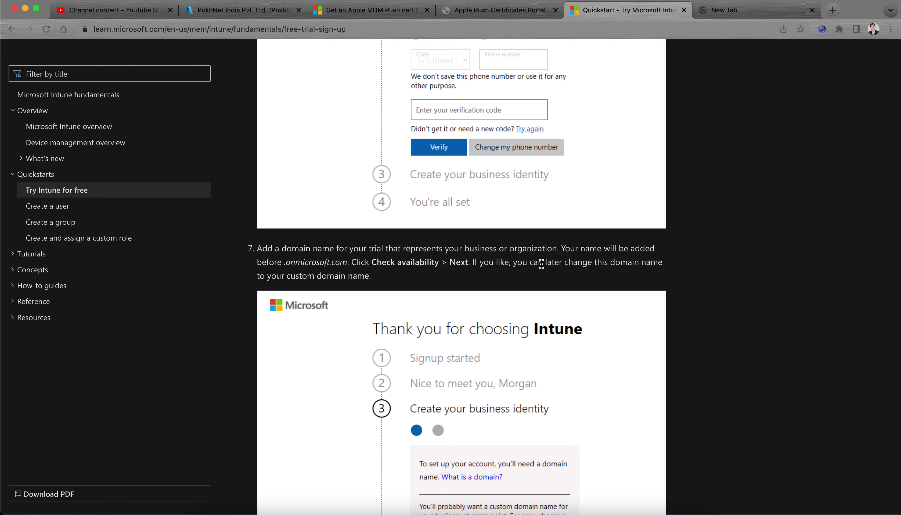
left_click_drag(415, 248, 524, 249)
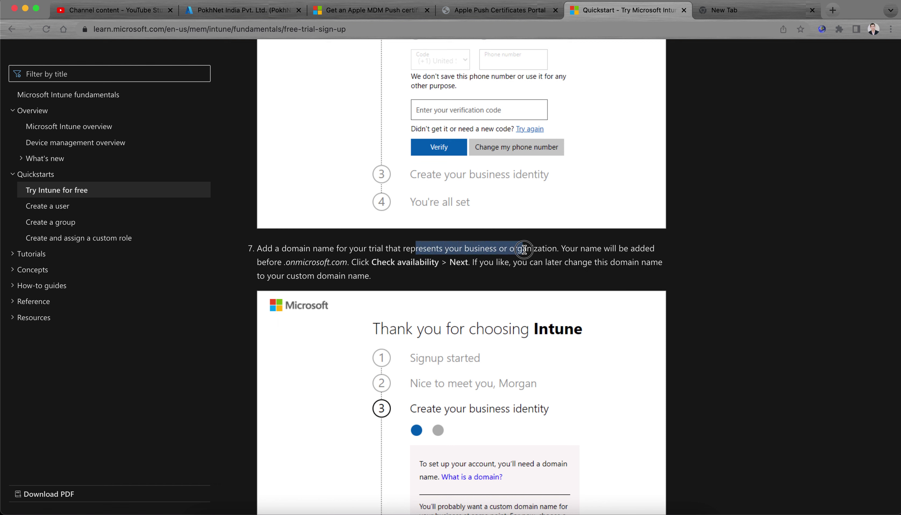
left_click(545, 249)
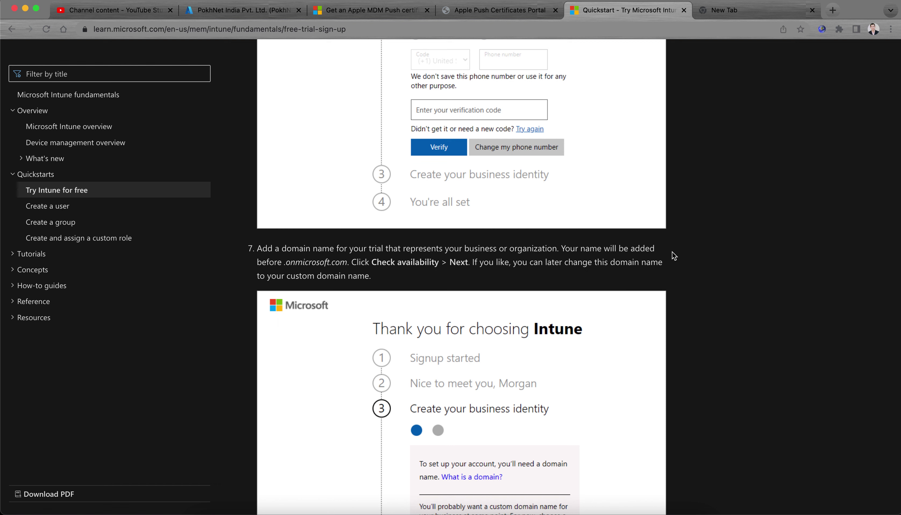
left_click(281, 265)
left_click_drag(281, 265, 353, 265)
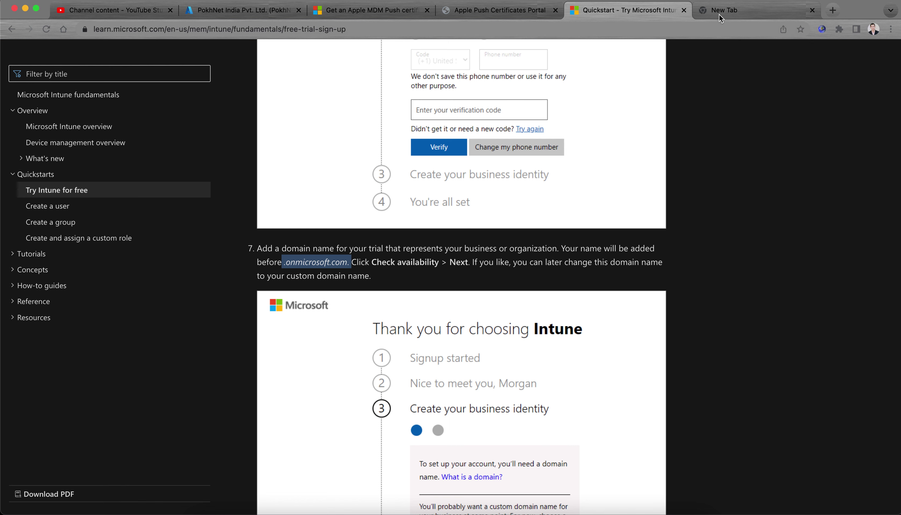
Open the Intune set up account page from the first sign-up instruction in a new tab and switch to it.
scroll(627, 116, "up", 15)
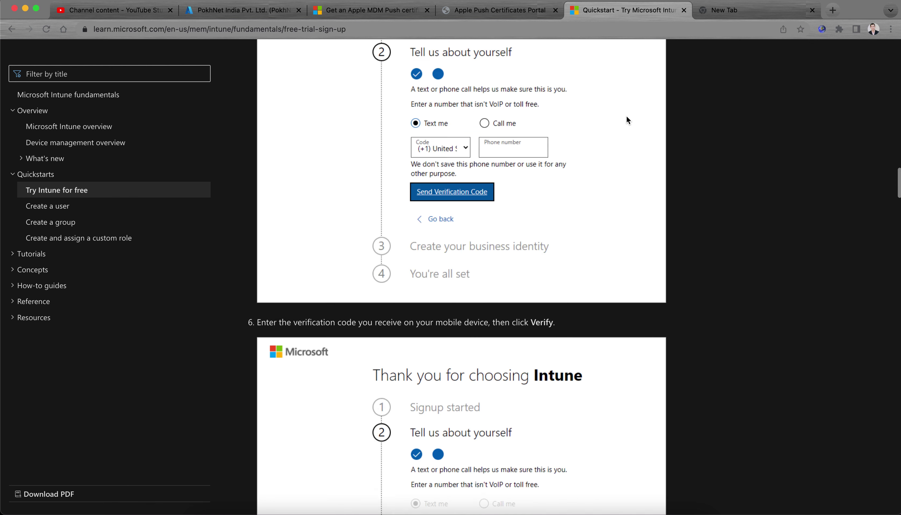
scroll(626, 115, "up", 15)
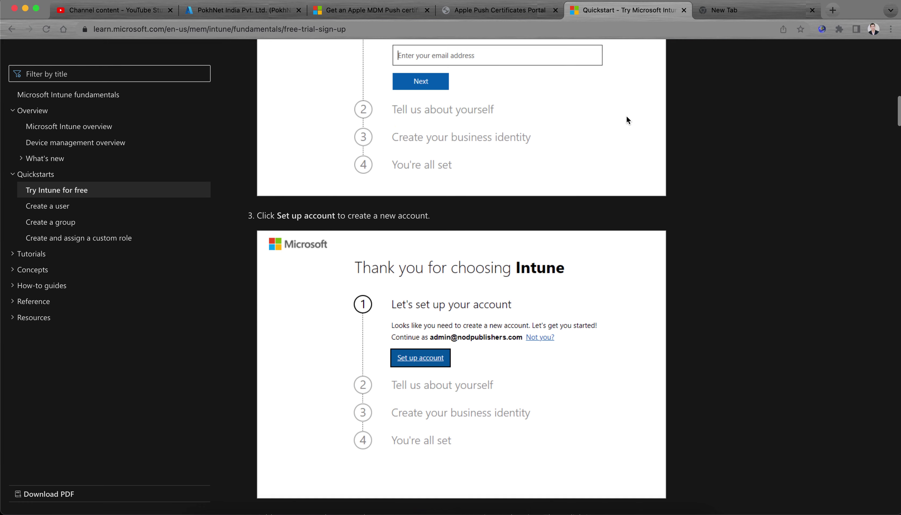
right_click(397, 151)
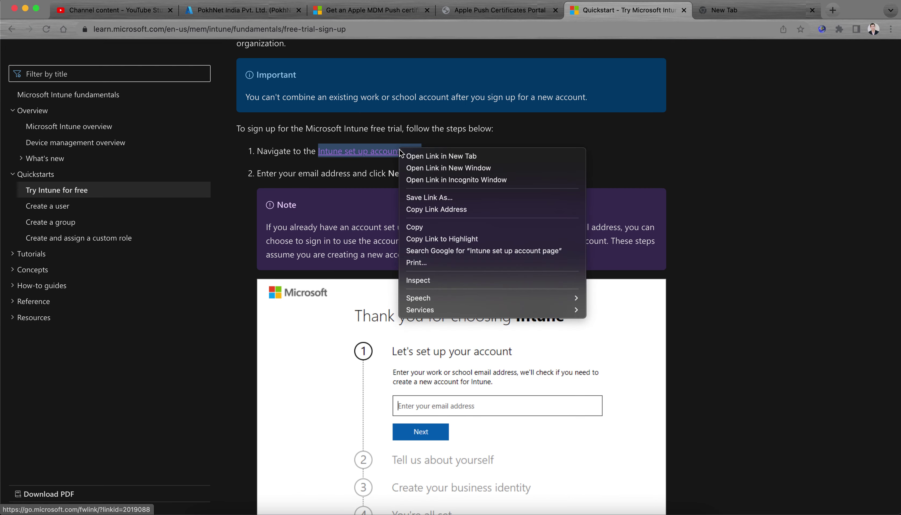
left_click(447, 157)
left_click(679, 14)
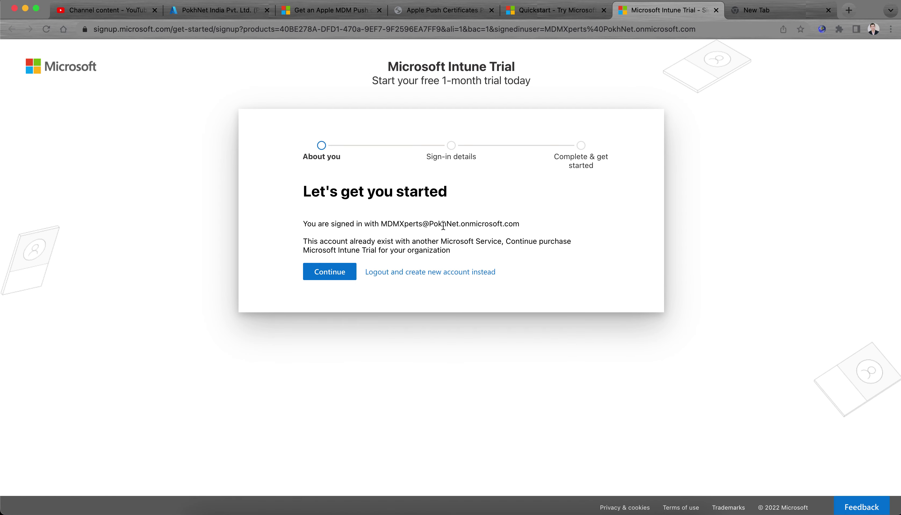
Examine the signed-in account on the trial page, highlighting its organization name, onmicrosoft.com domain and user name portions.
left_click_drag(429, 222, 460, 221)
left_click(523, 225)
left_click_drag(523, 225, 460, 223)
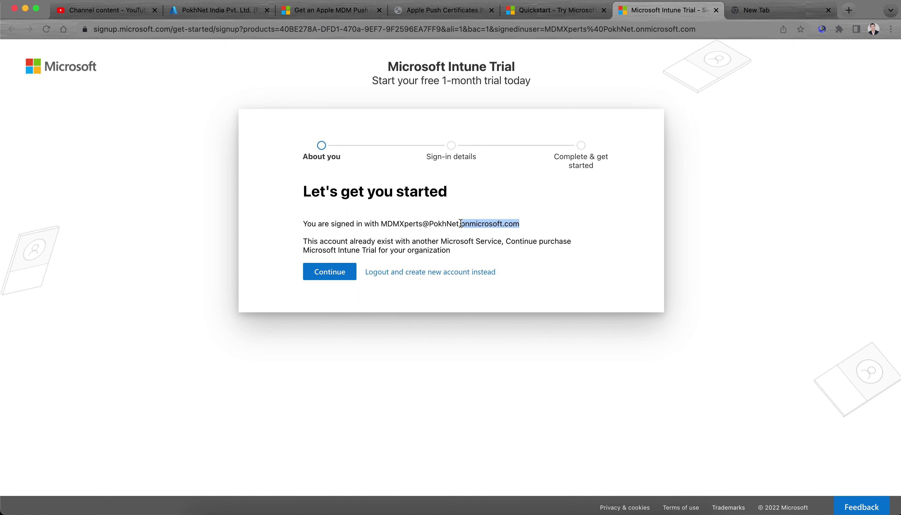
left_click(531, 229)
mouse_move(382, 224)
left_mouse_down()
mouse_move(424, 223)
mouse_move(382, 223)
left_mouse_up()
left_click(406, 223)
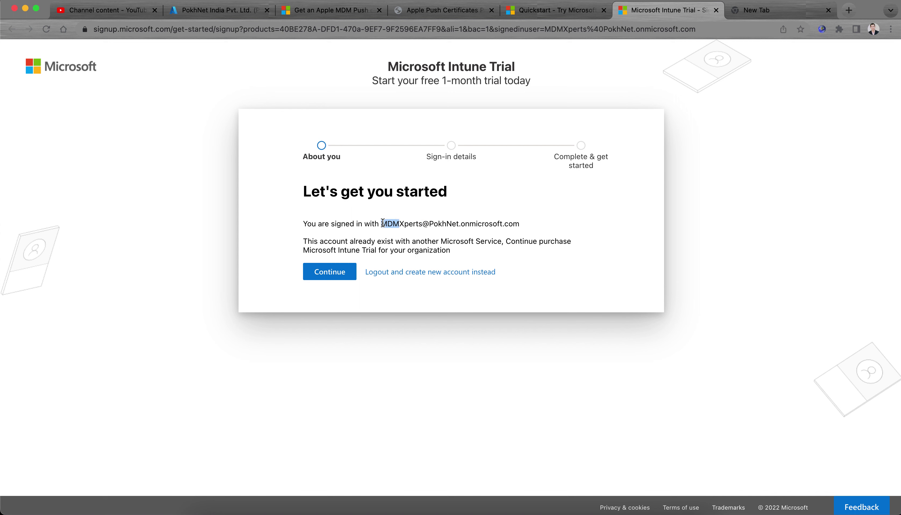
left_click(402, 224)
Return to the free trial quickstart and review the Create your business identity example with its onmicrosoft.com domain name.
left_click(563, 9)
scroll(779, 221, "down", 13)
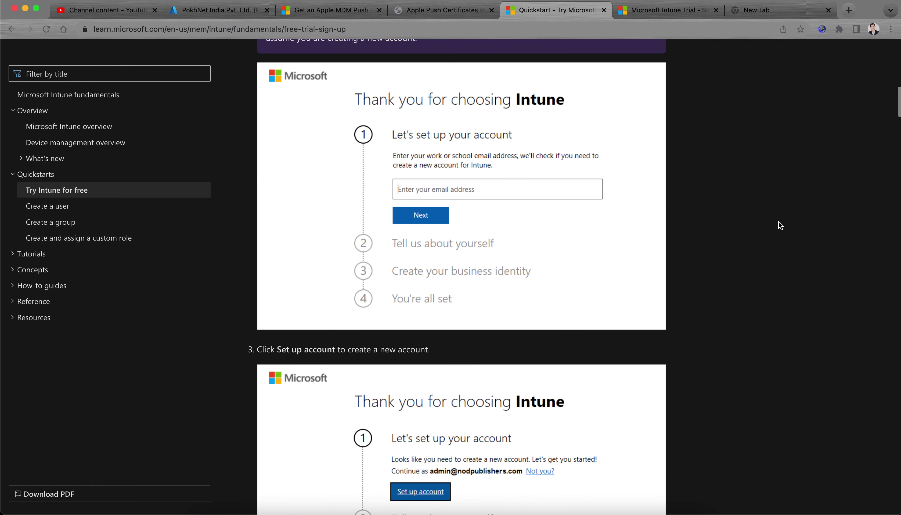
scroll(778, 220, "down", 15)
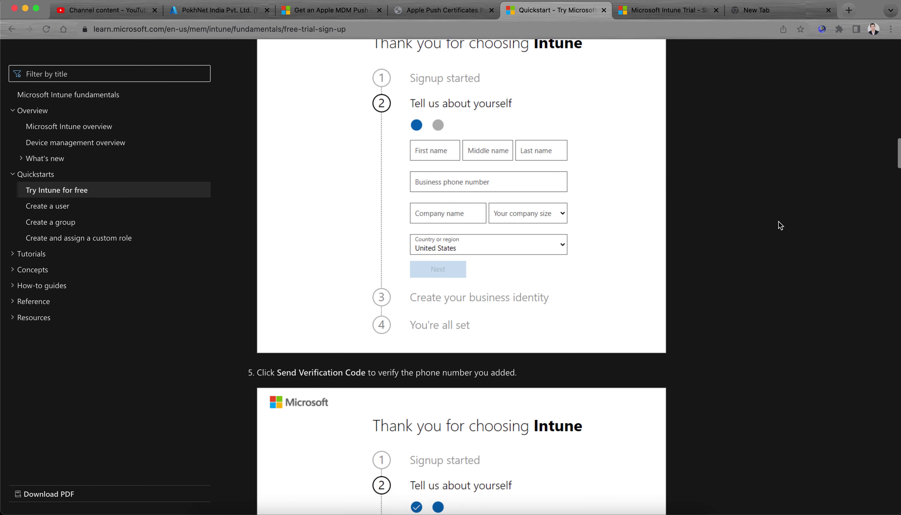
scroll(778, 221, "up", 20)
scroll(779, 221, "down", 19)
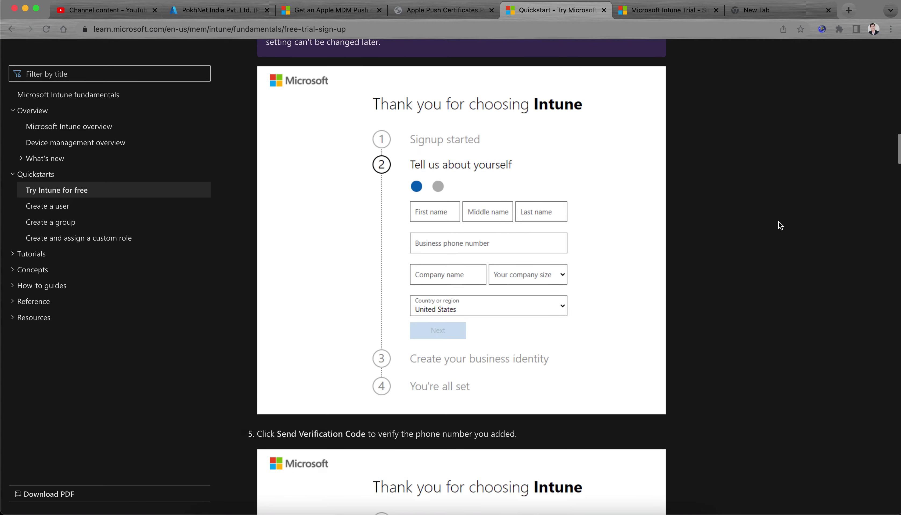
scroll(778, 221, "down", 20)
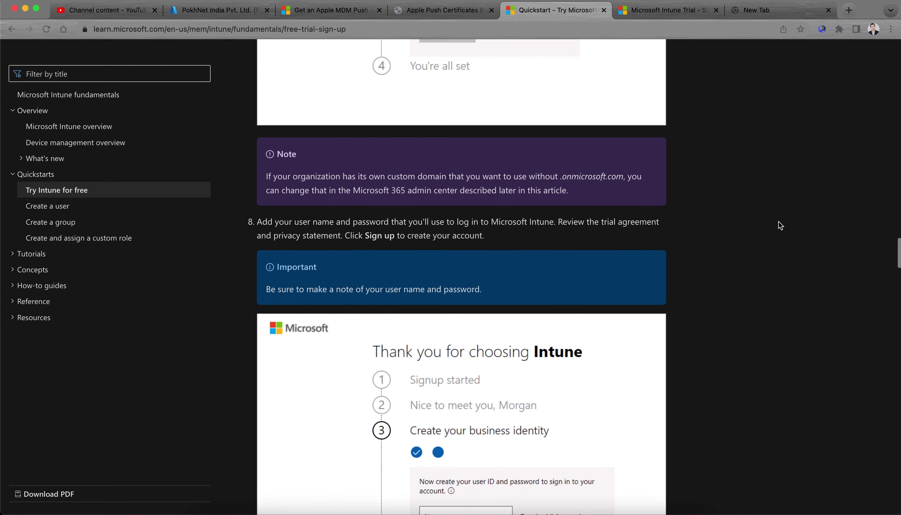
scroll(779, 221, "up", 10)
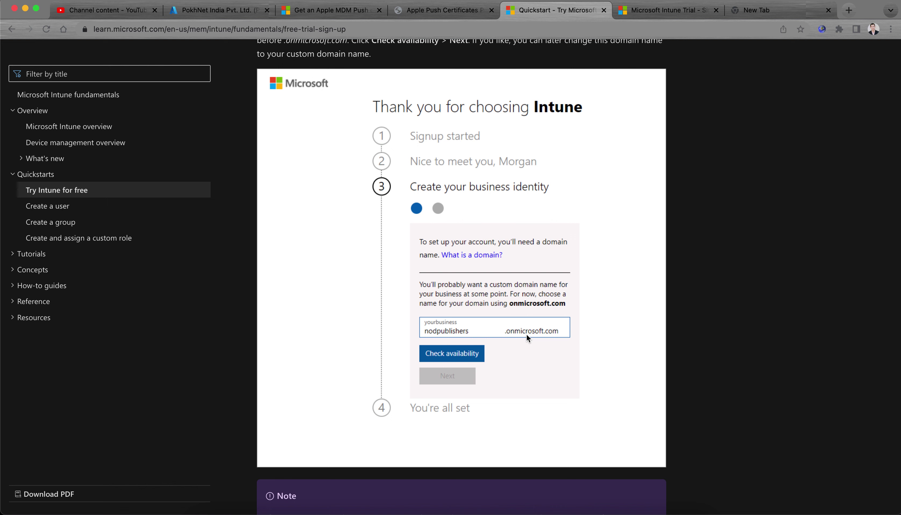
Read quickstart steps 8 and 9 on creating the account, highlighting the sentence about using the user name to log in to Intune.
scroll(700, 315, "down", 9)
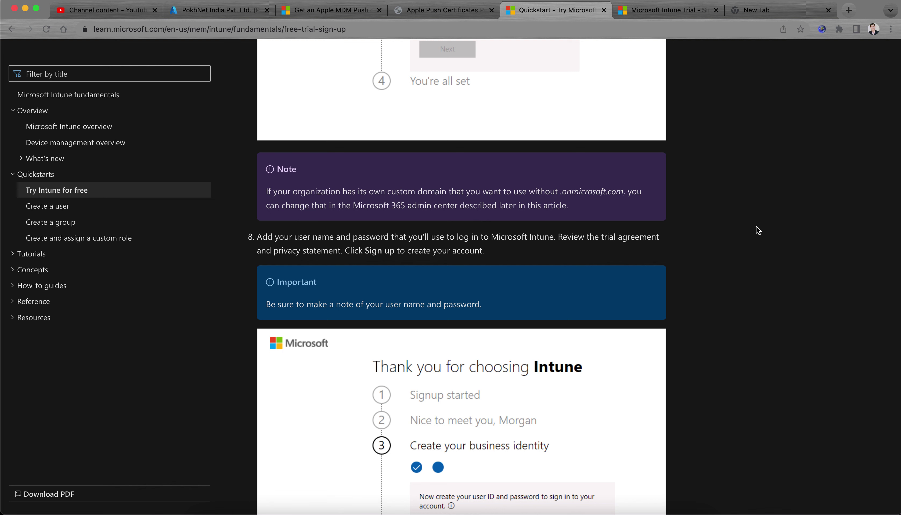
scroll(759, 230, "down", 2)
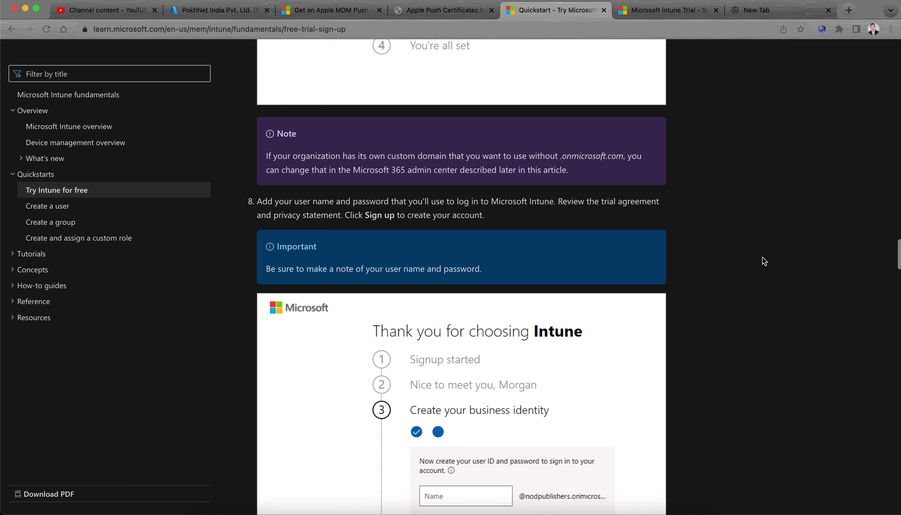
scroll(763, 257, "down", 15)
scroll(763, 261, "down", 12)
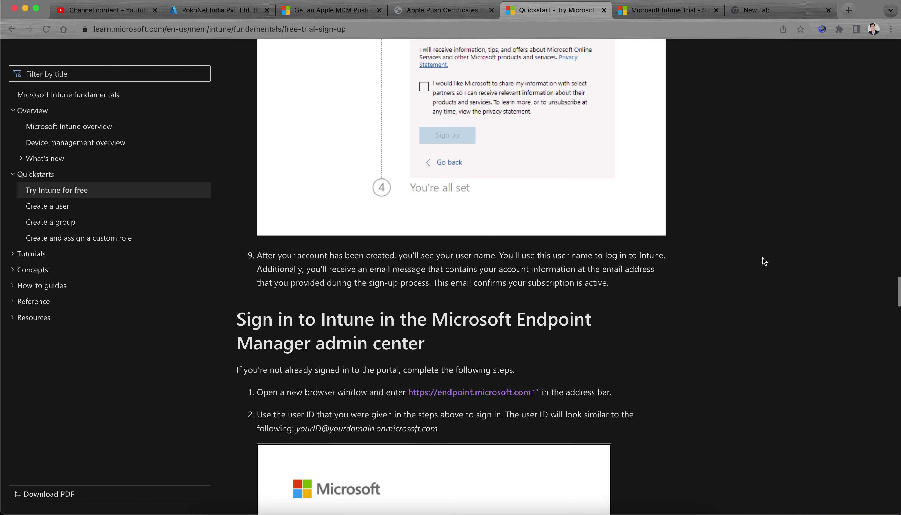
left_click_drag(402, 256, 655, 256)
left_click(546, 257)
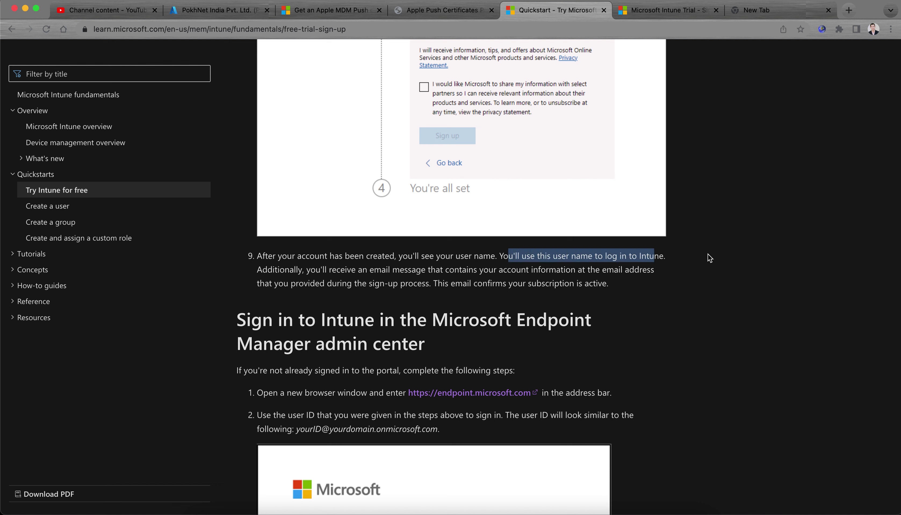
left_click(734, 246)
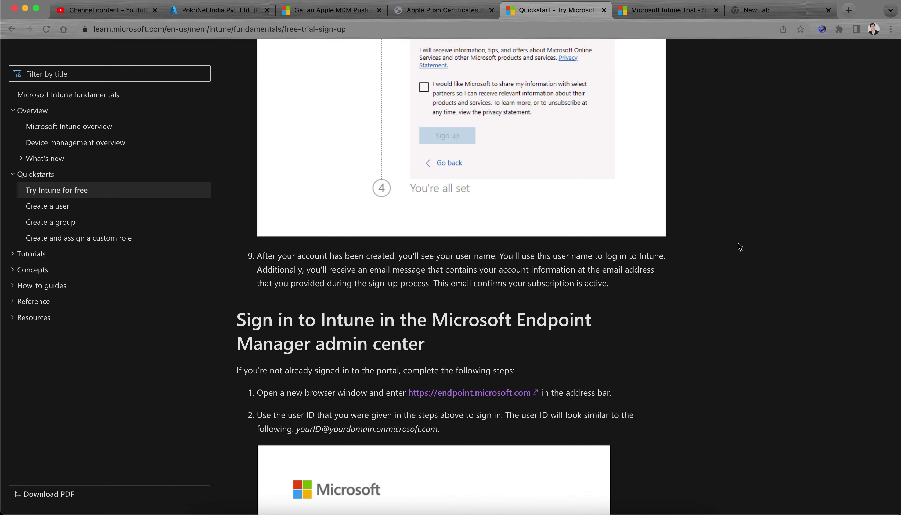
Highlight the step 9 sentence saying the email confirms the subscription is active.
scroll(765, 245, "down", 2)
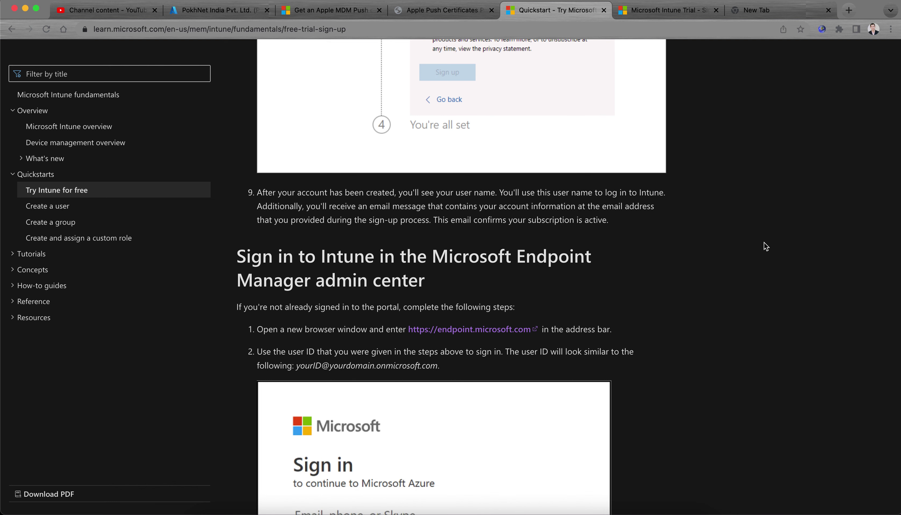
scroll(766, 246, "down", 2)
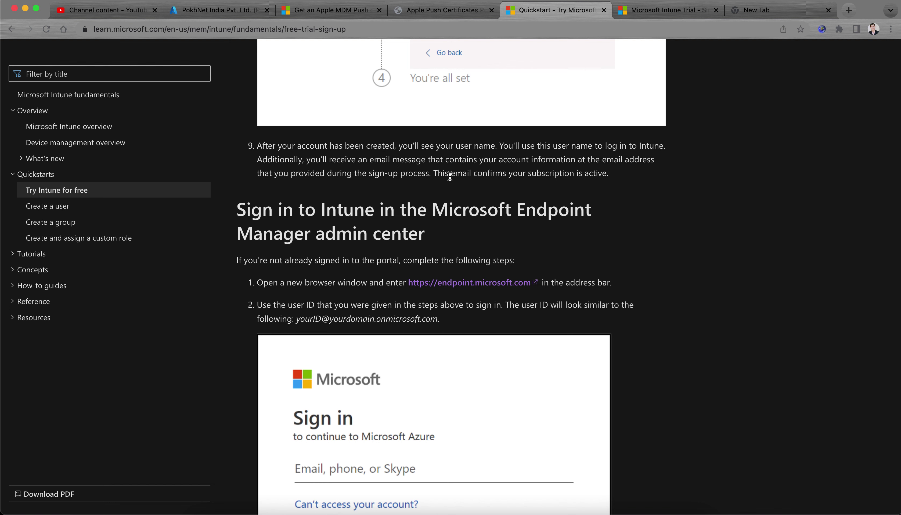
left_click_drag(438, 174, 564, 174)
left_click(603, 173)
Open Google in the empty browser tab, switch to the account used for the trial sign-up, and open its Gmail inbox.
left_click(756, 10)
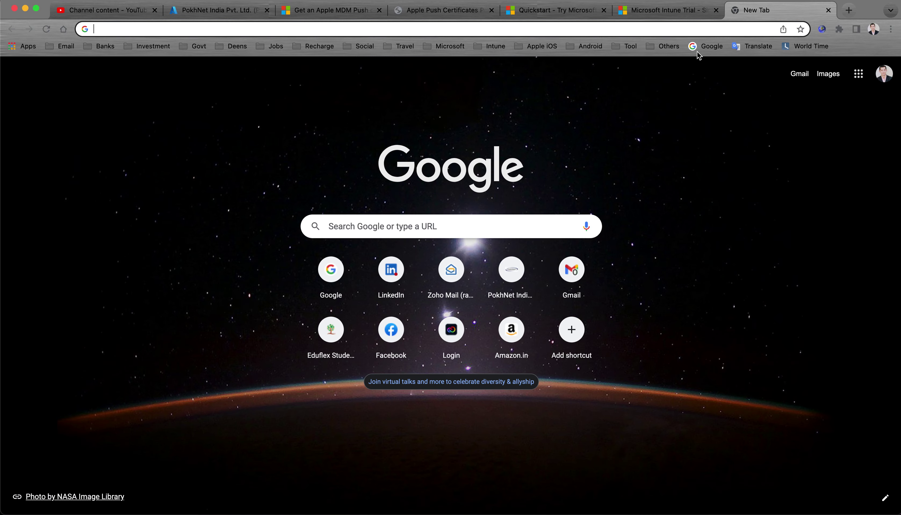
left_click(707, 45)
left_click(882, 57)
left_click(769, 248)
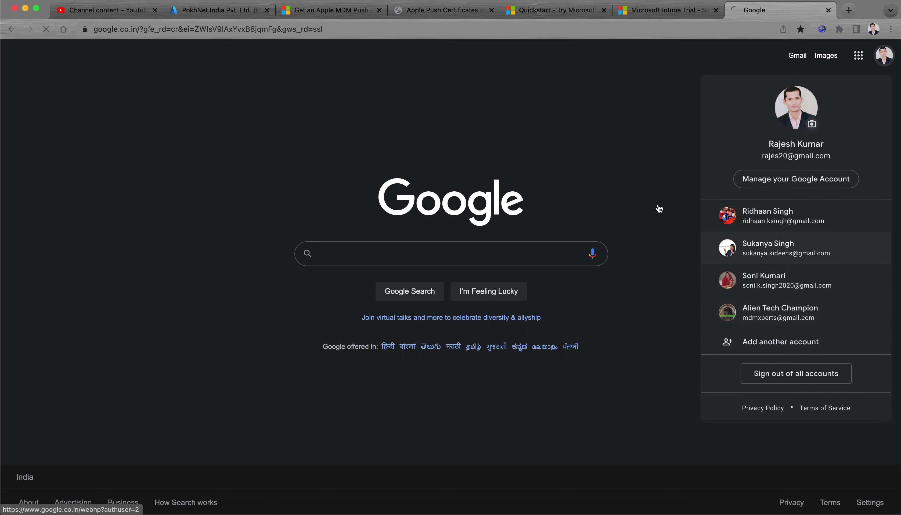
left_click(790, 164)
left_click(797, 56)
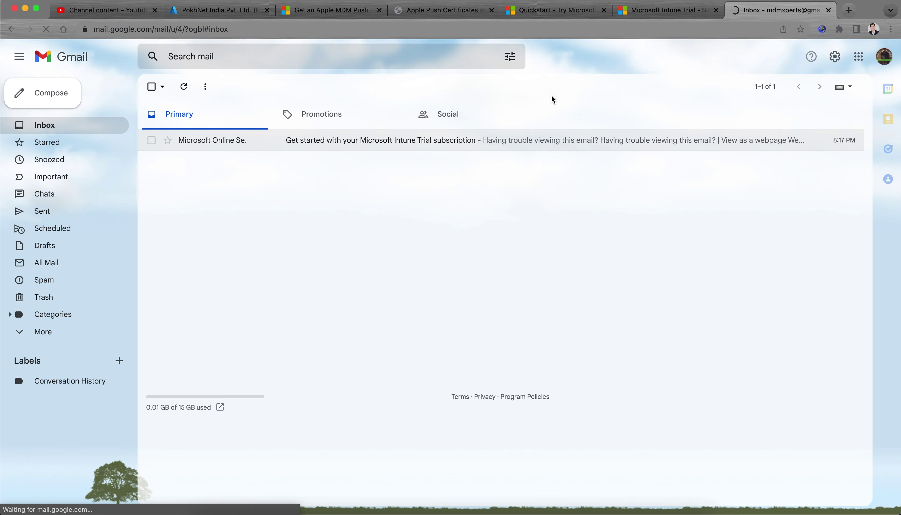
left_click(794, 151)
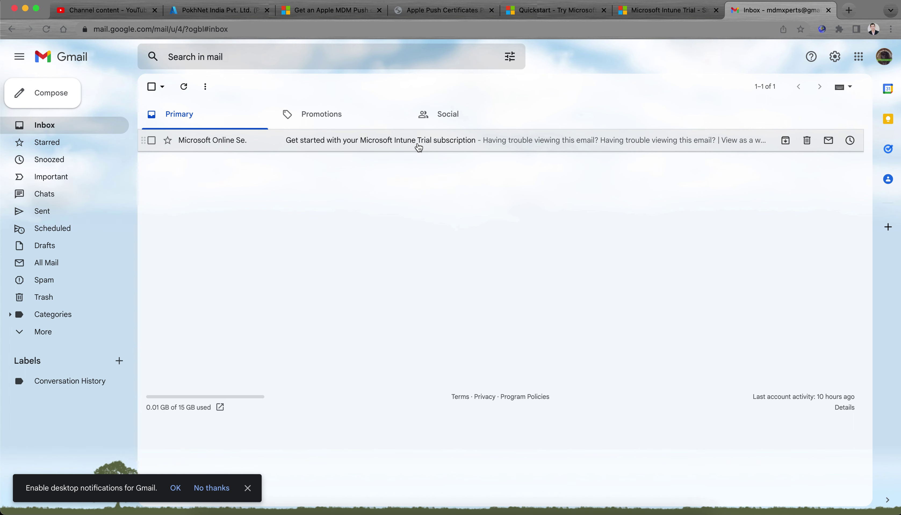
Open the "Get started with your Microsoft Intune Trial subscription" email and highlight its welcome heading.
left_click(469, 147)
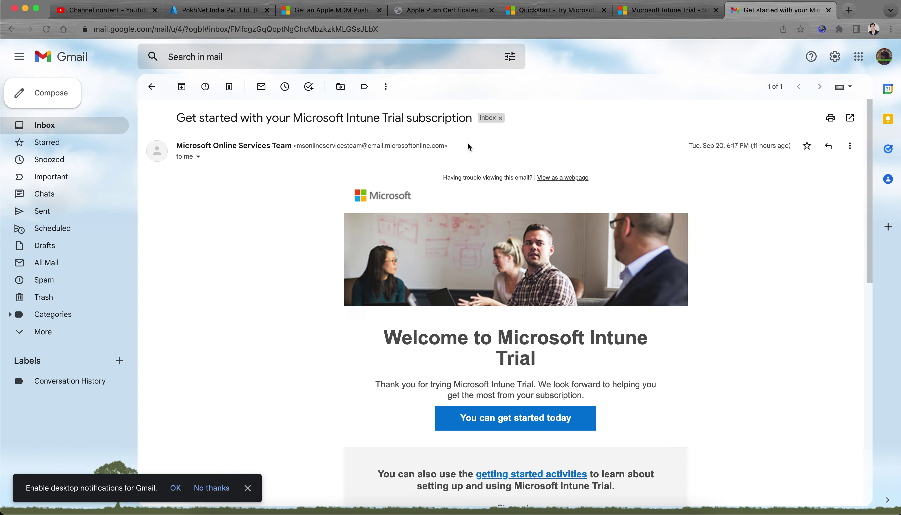
scroll(747, 288, "down", 3)
scroll(748, 288, "down", 1)
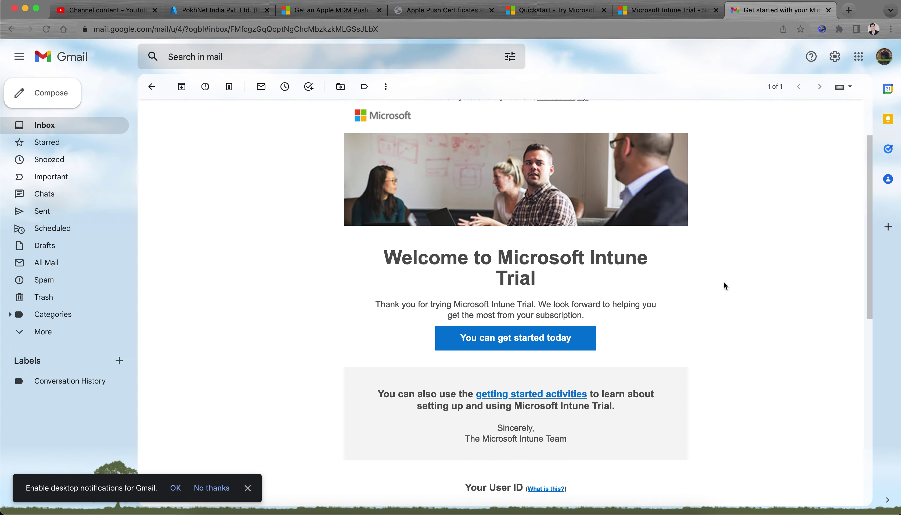
left_click_drag(441, 260, 592, 278)
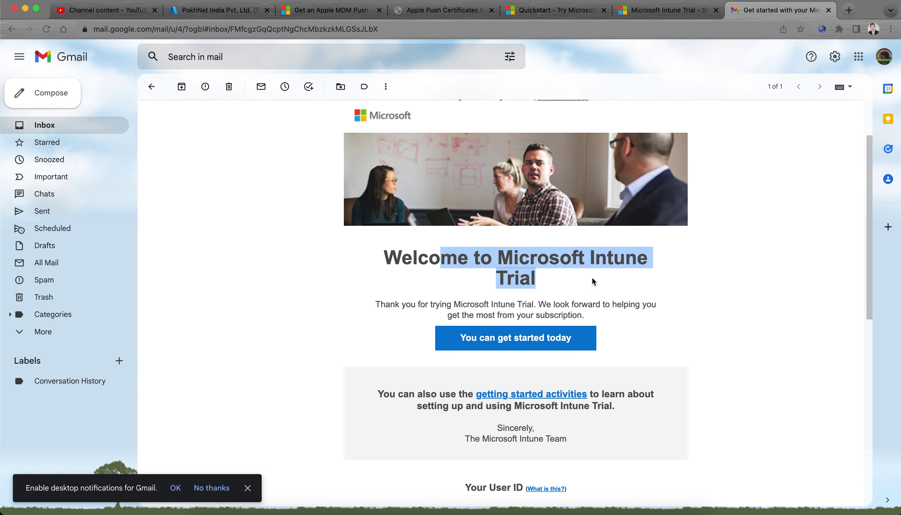
left_click(581, 290)
Examine the Your User ID section of the email, highlighting the assigned user ID.
scroll(679, 358, "down", 3)
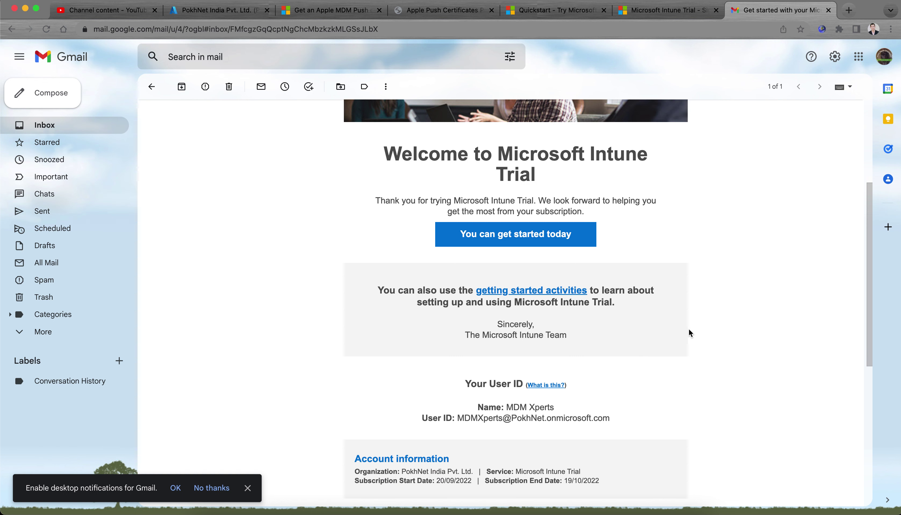
left_click_drag(484, 407, 460, 420)
left_click(574, 409)
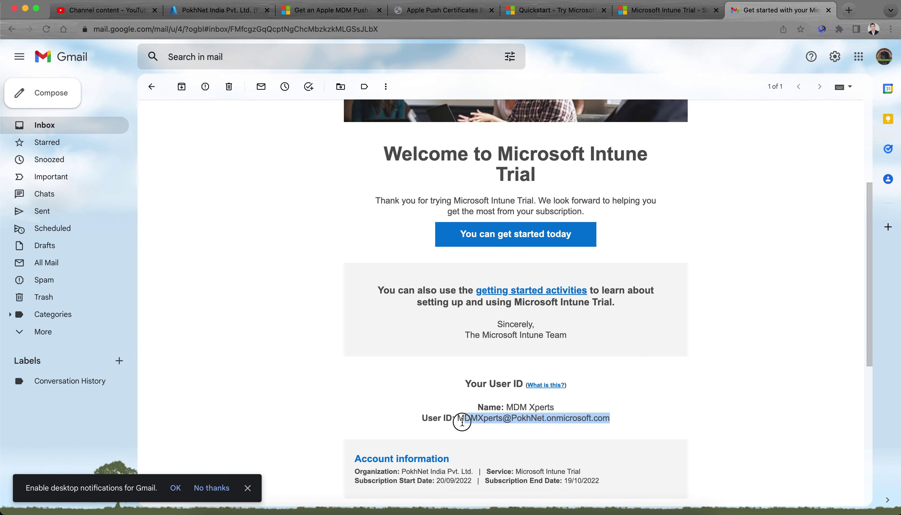
left_click(721, 386)
Review the email's Account information, highlighting the organization, service and subscription dates, and return to the inbox.
scroll(720, 386, "down", 3)
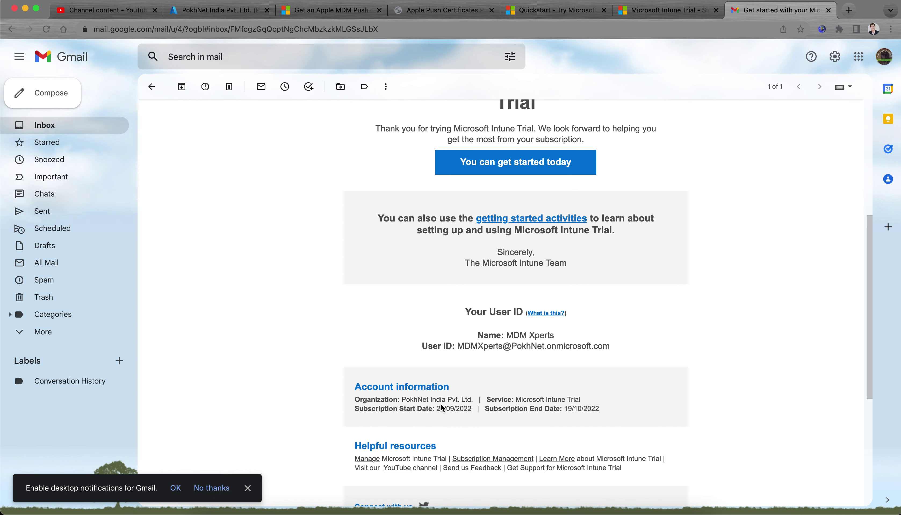
left_click_drag(407, 400, 495, 398)
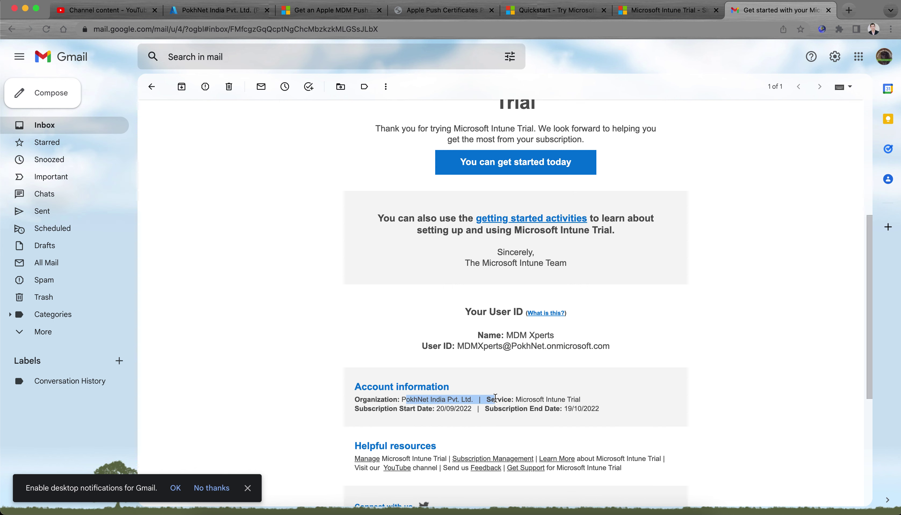
left_click(567, 402)
left_click_drag(590, 398, 486, 398)
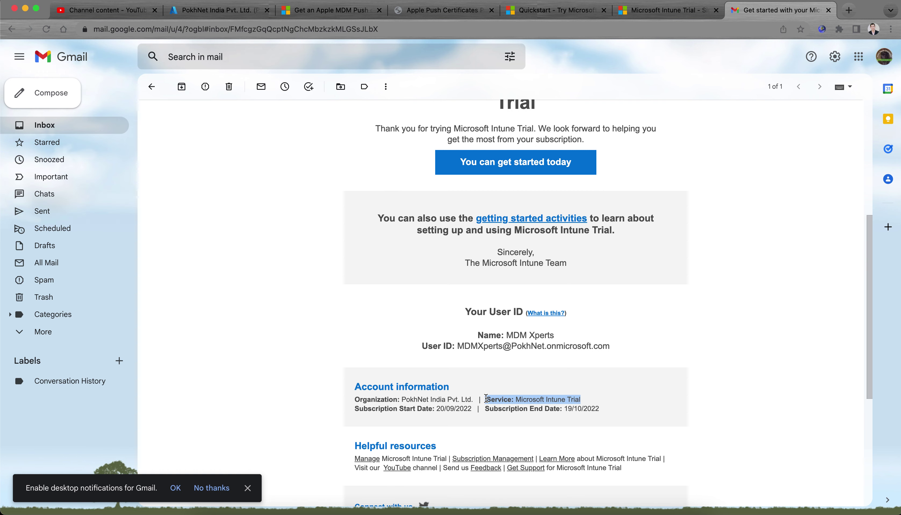
left_click_drag(398, 408, 479, 409)
left_click_drag(601, 410, 538, 408)
scroll(724, 342, "up", 7)
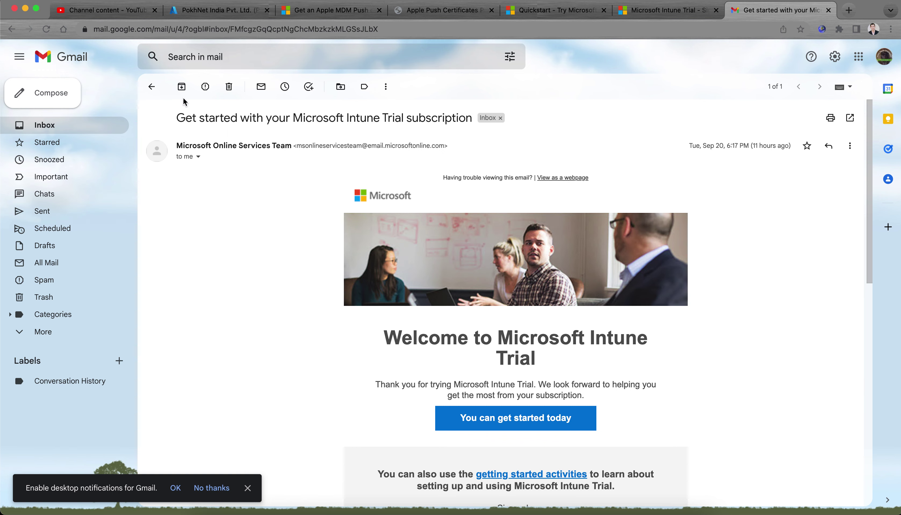
left_click(152, 87)
Return to the free trial quickstart and review the introduction to signing in to the Microsoft Endpoint Manager admin center.
left_click(650, 17)
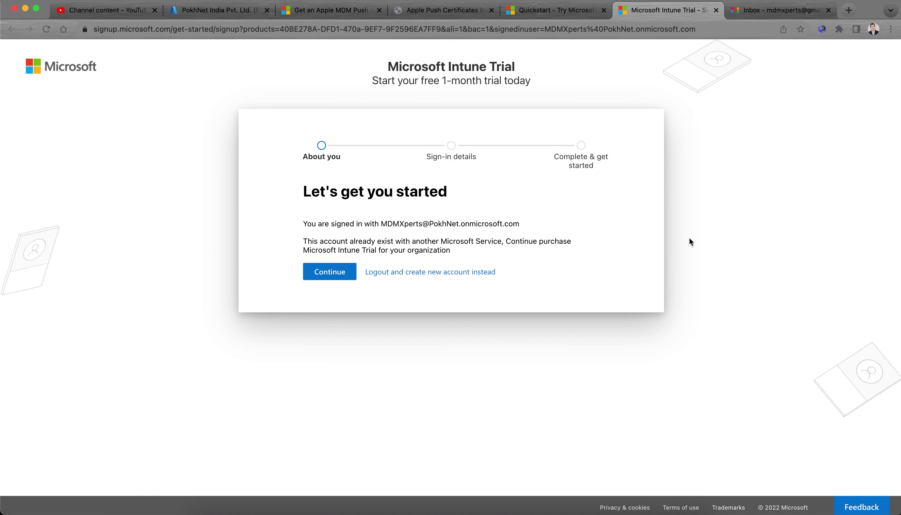
left_click(558, 11)
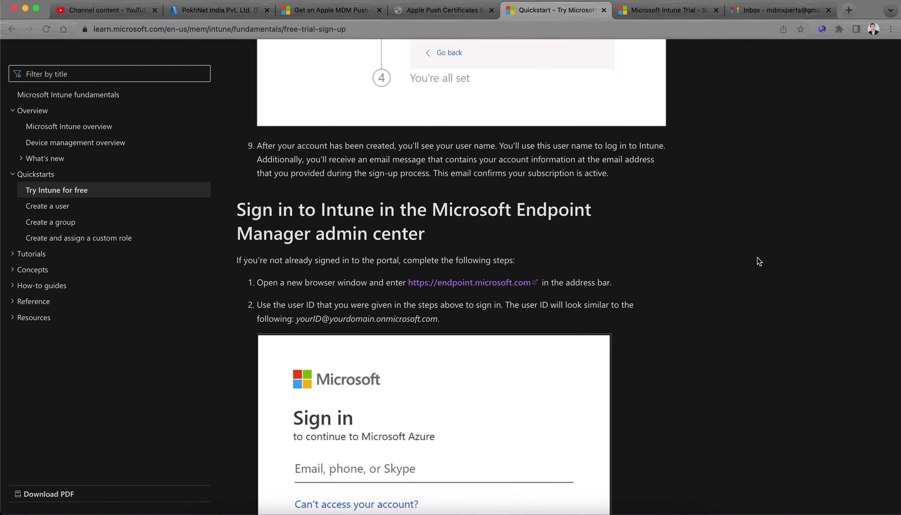
scroll(758, 260, "down", 2)
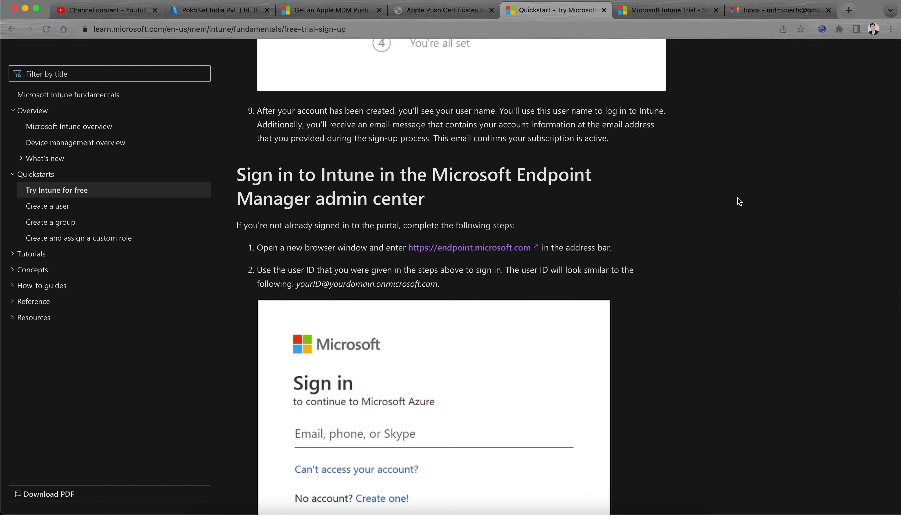
left_click_drag(401, 226, 600, 216)
left_click(601, 216)
Open the endpoint.microsoft.com link in a new tab, switch to it, and highlight the tenant's onmicrosoft.com domain in the page heading.
right_click(484, 253)
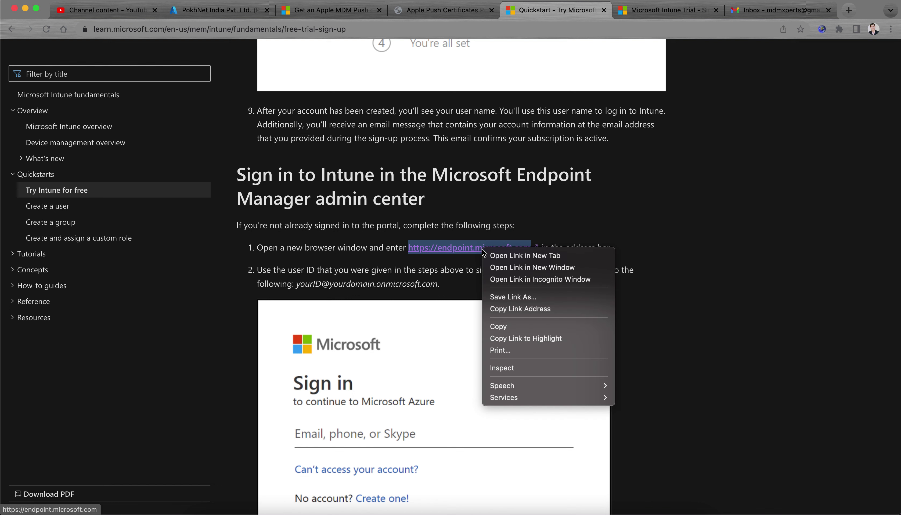
left_click(502, 254)
left_click(588, 11)
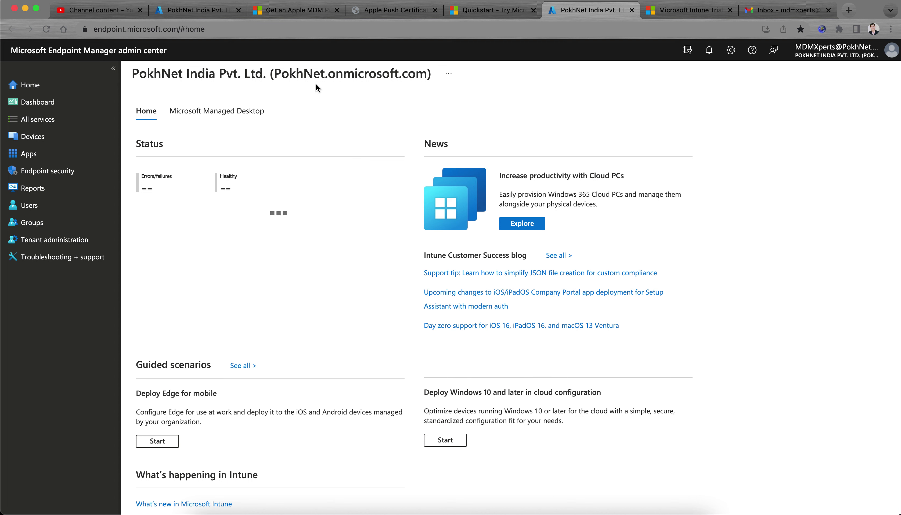
left_click_drag(280, 73, 456, 78)
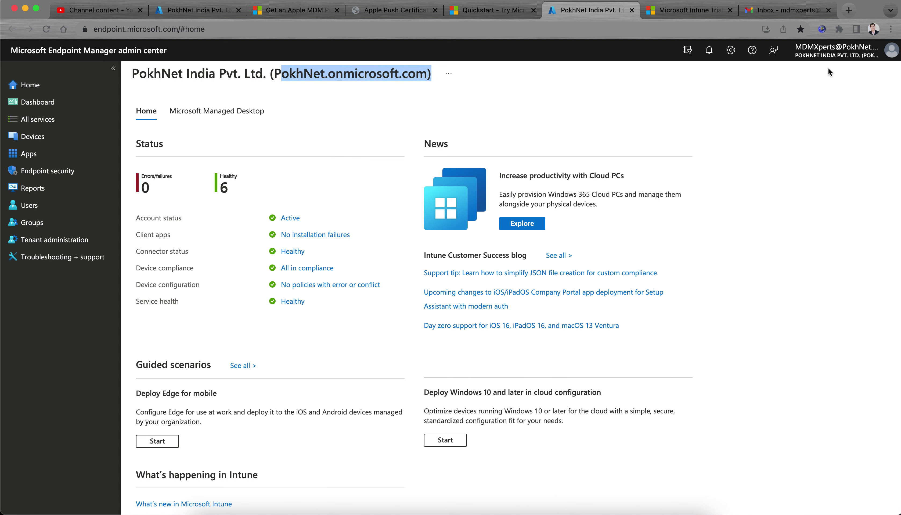
Go back to the quickstart and highlight the sample user ID format in the second sign-in instruction.
left_click(500, 14)
scroll(751, 227, "down", 1)
scroll(752, 227, "down", 1)
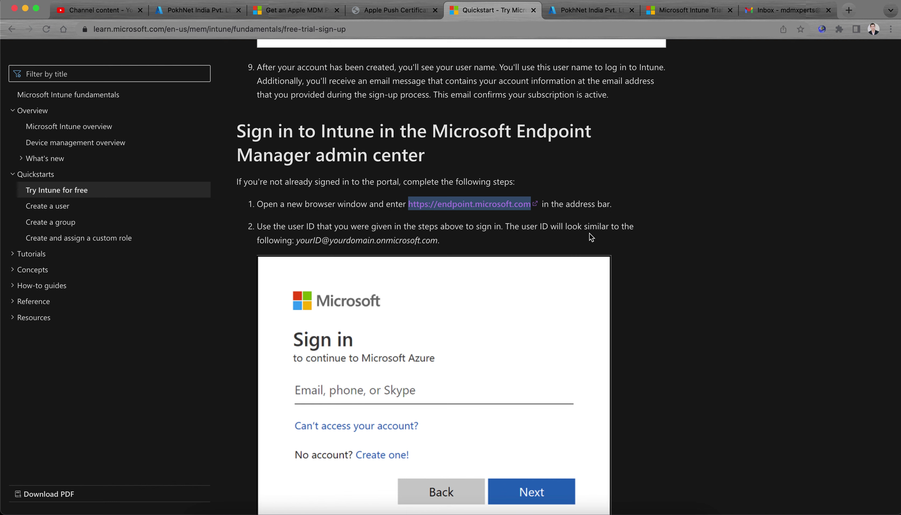
left_click_drag(296, 240, 464, 244)
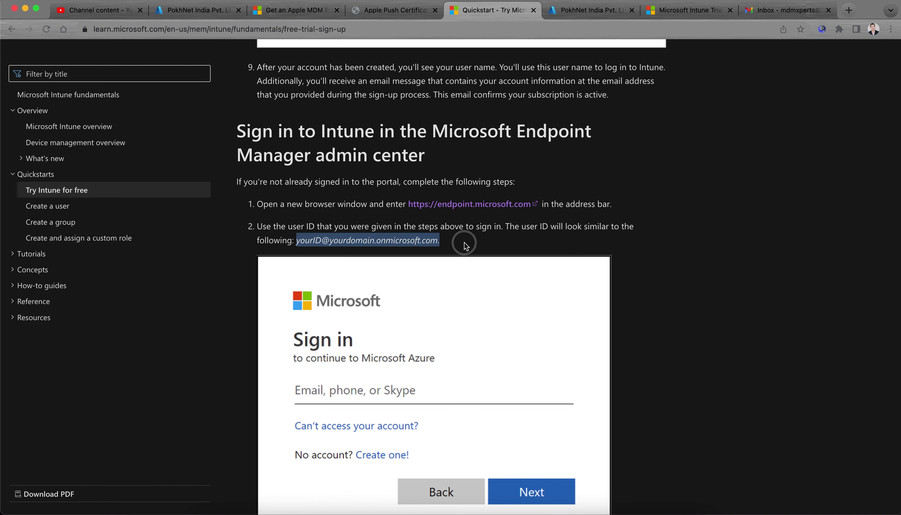
left_click(483, 245)
Review the section on confirming the MDM authority in Microsoft Endpoint Manager, highlighting part of its heading.
scroll(731, 288, "down", 10)
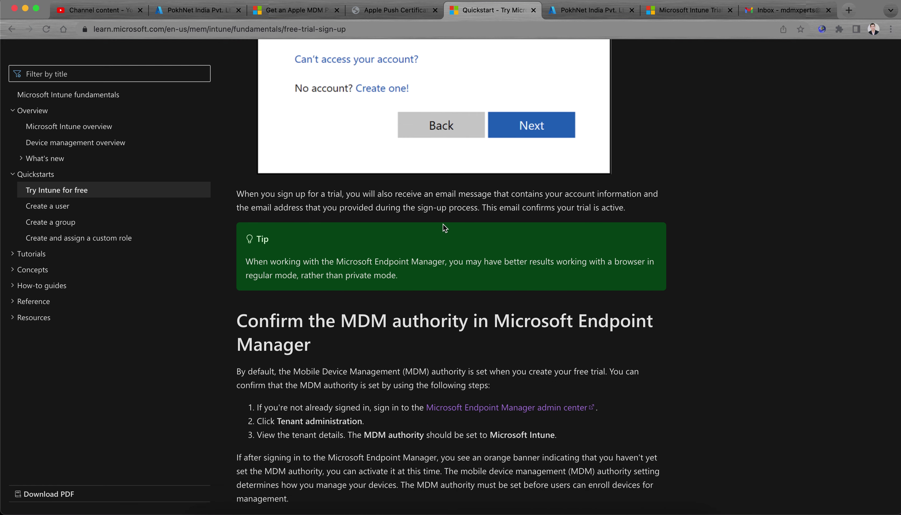
scroll(680, 242, "down", 3)
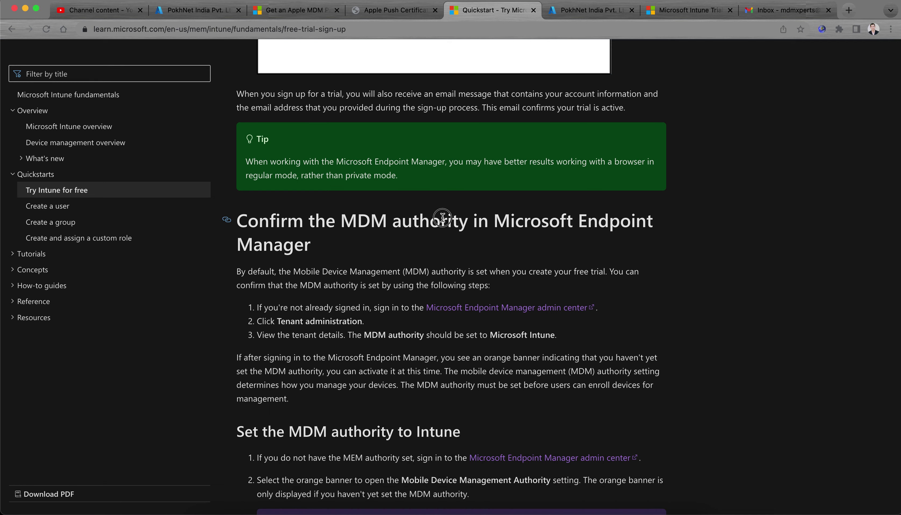
left_click_drag(440, 220, 588, 221)
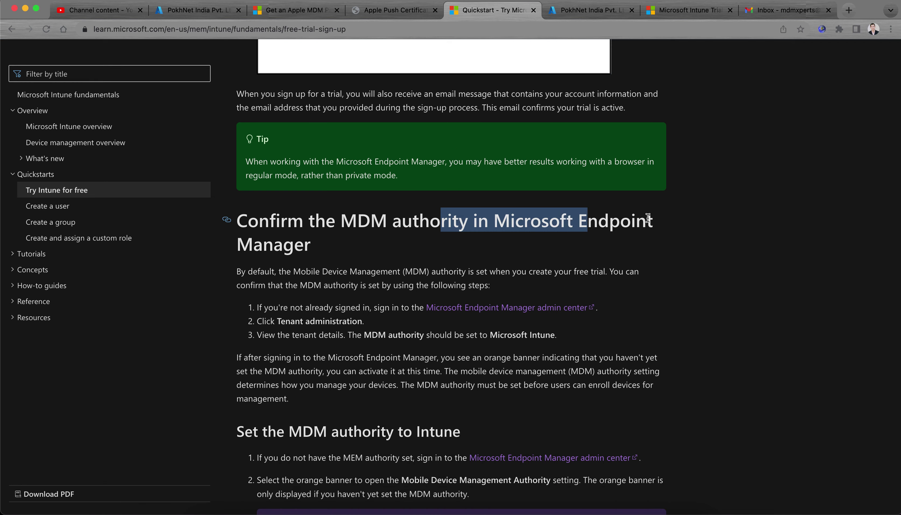
left_click(736, 218)
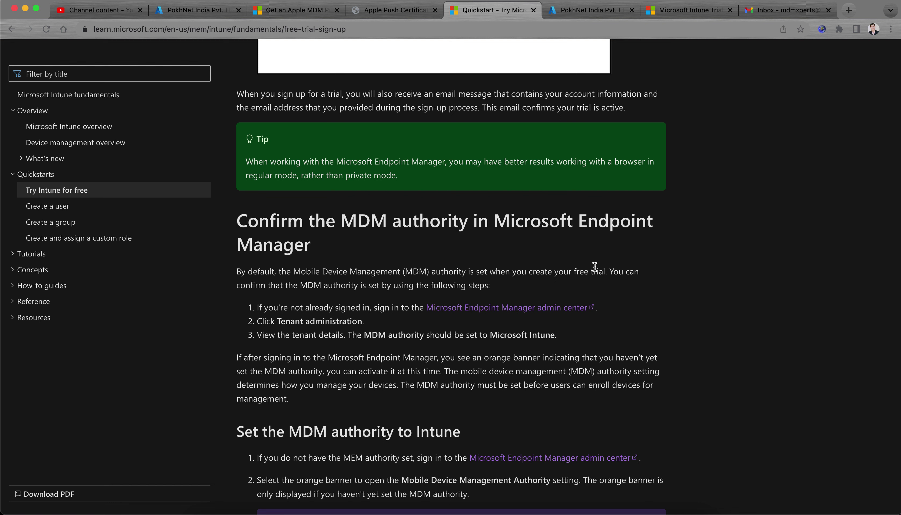
Open the Microsoft Endpoint Manager admin center link from the MDM authority steps in a new tab and display Tenant administration there.
right_click(531, 310)
left_click(561, 314)
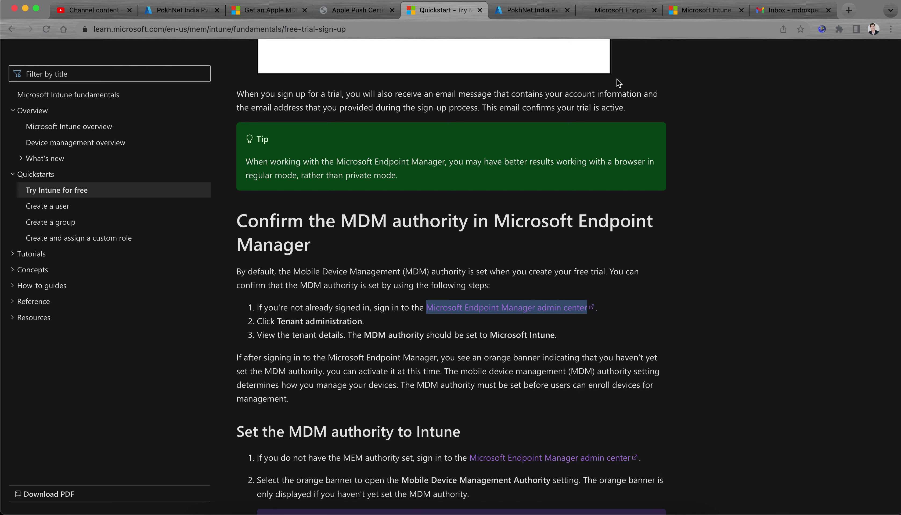
left_click(613, 14)
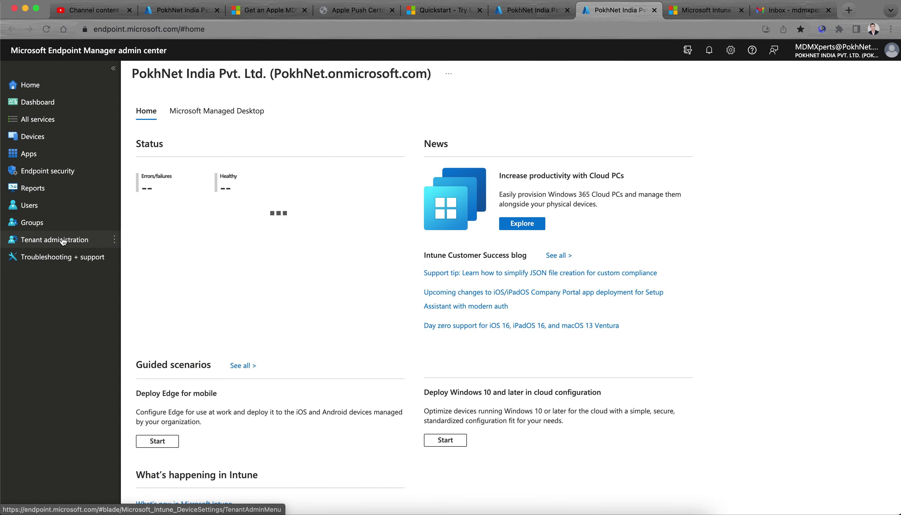
left_click(64, 242)
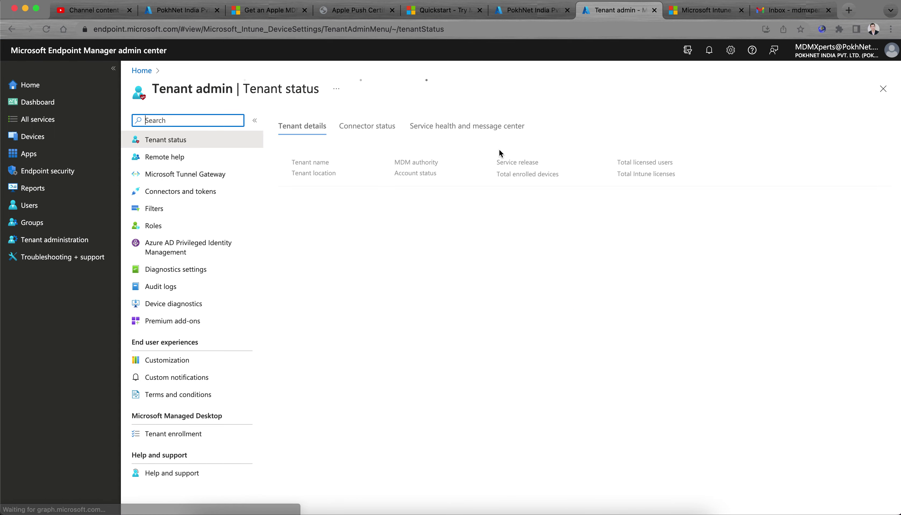
Check the MDM authority in the tenant details, highlighting its value and label.
left_click_drag(491, 168, 426, 171)
left_click(504, 160)
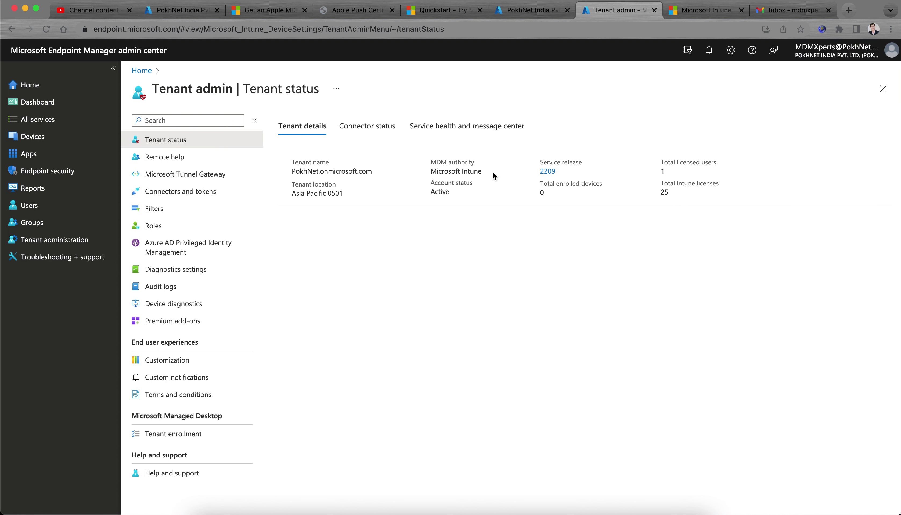
left_click_drag(485, 172, 428, 175)
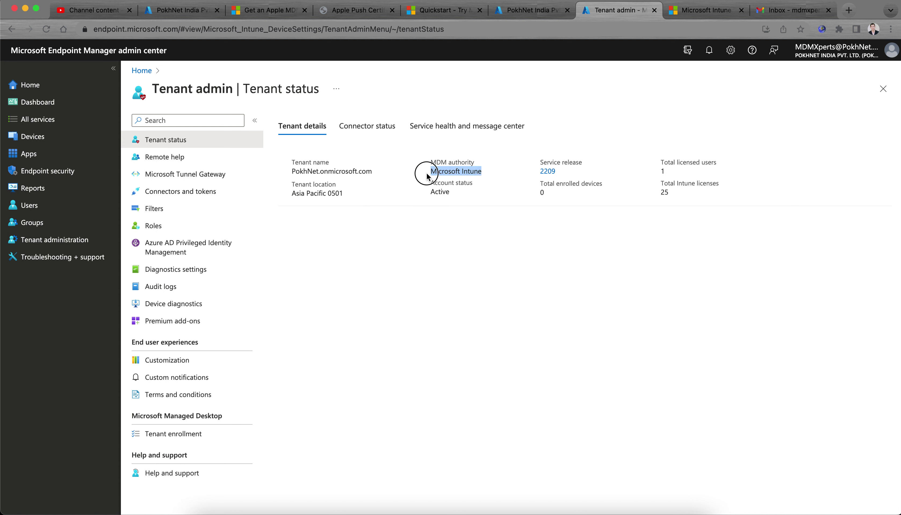
left_click(475, 173)
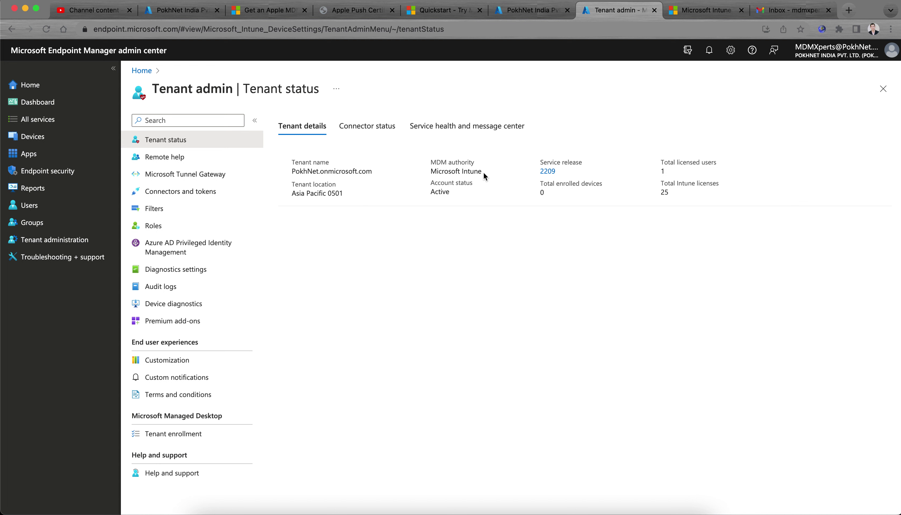
left_click_drag(484, 173, 410, 173)
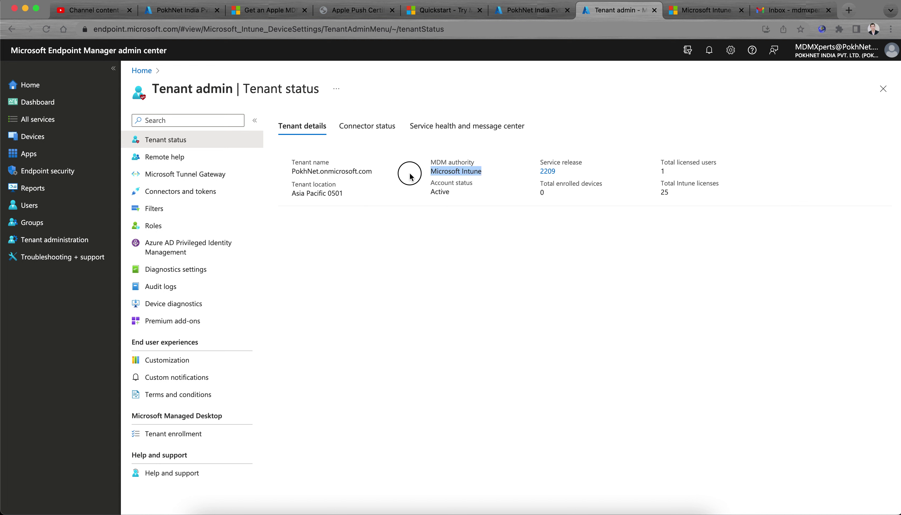
left_click(468, 174)
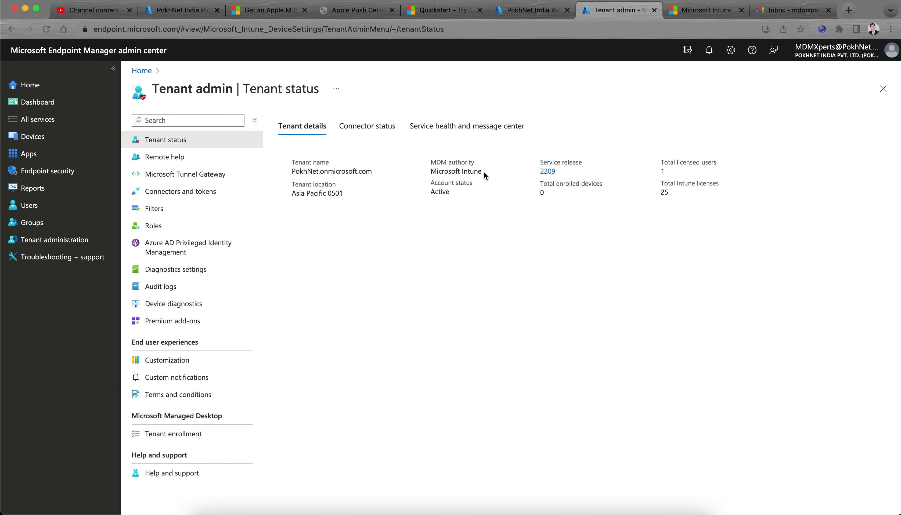
left_click_drag(484, 172, 401, 165)
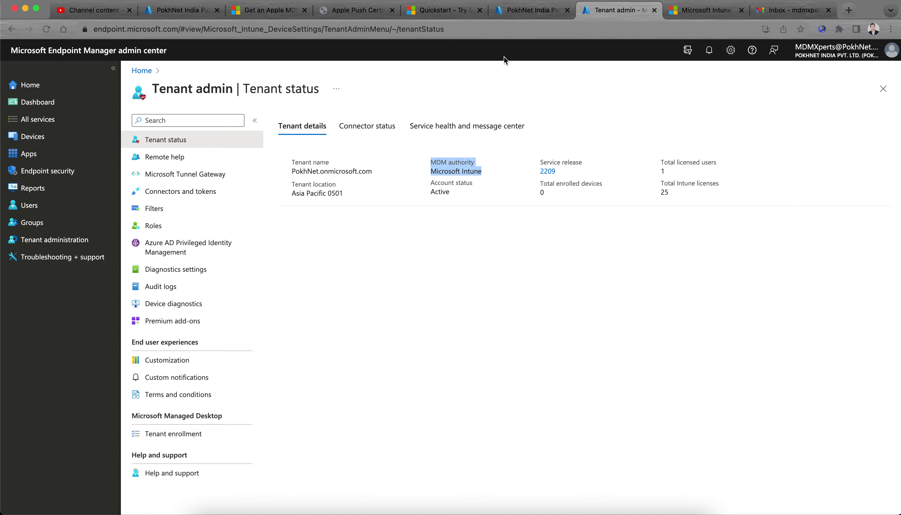
Open the bookmarked Microsoft Azure portal in a new browser tab and display Mobility (MDM and MAM) for the Azure Active Directory tenant.
left_click(697, 15)
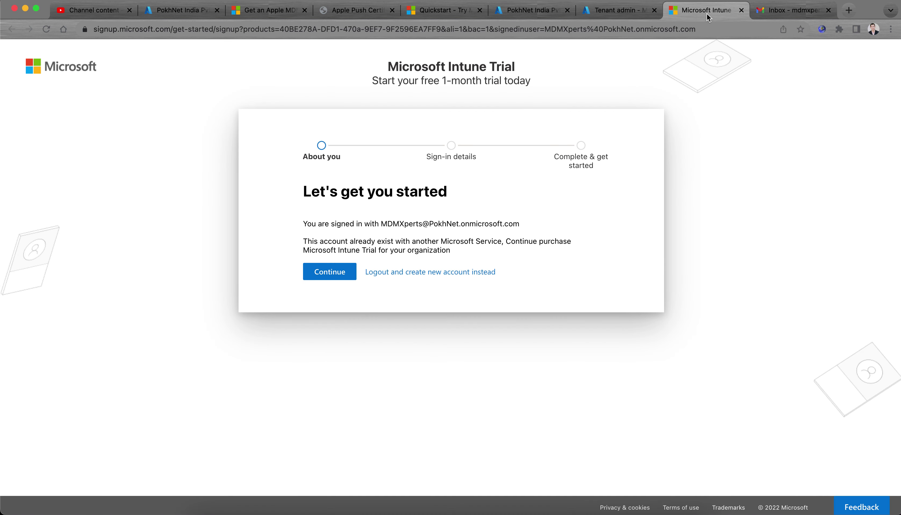
left_click(850, 11)
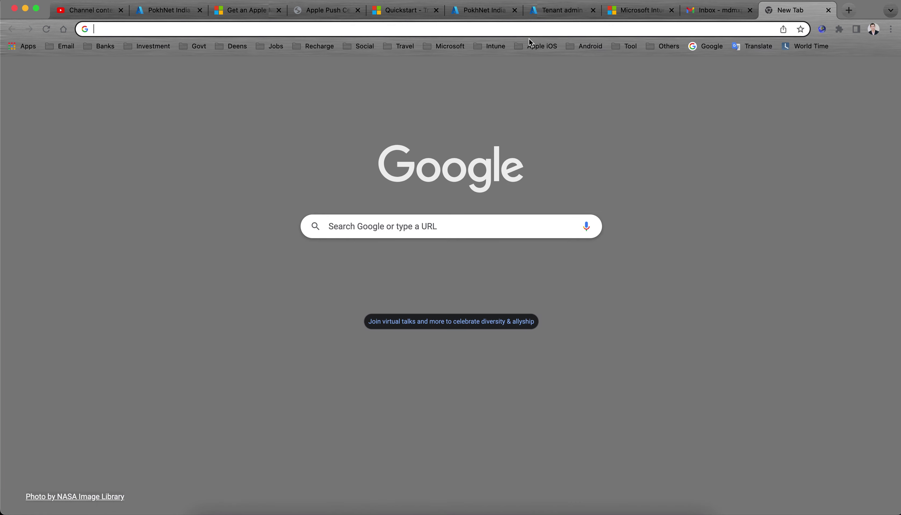
left_click(494, 46)
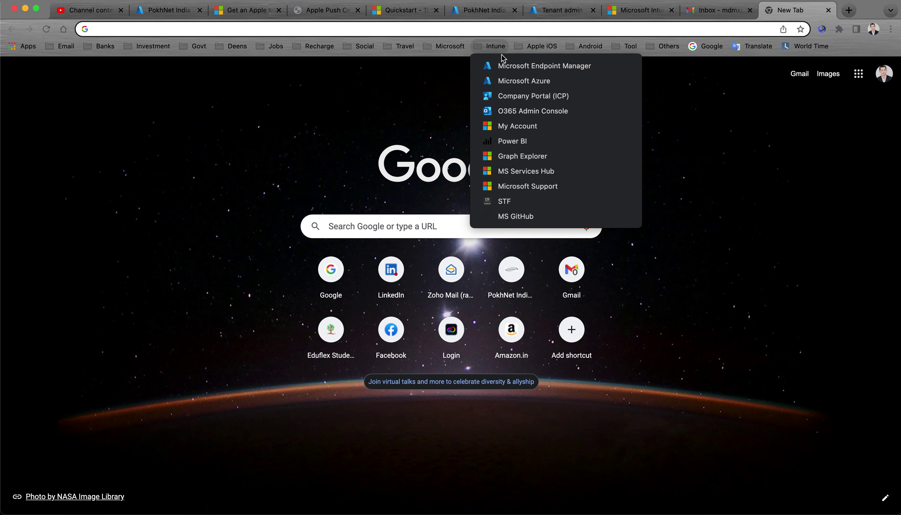
left_click(510, 81)
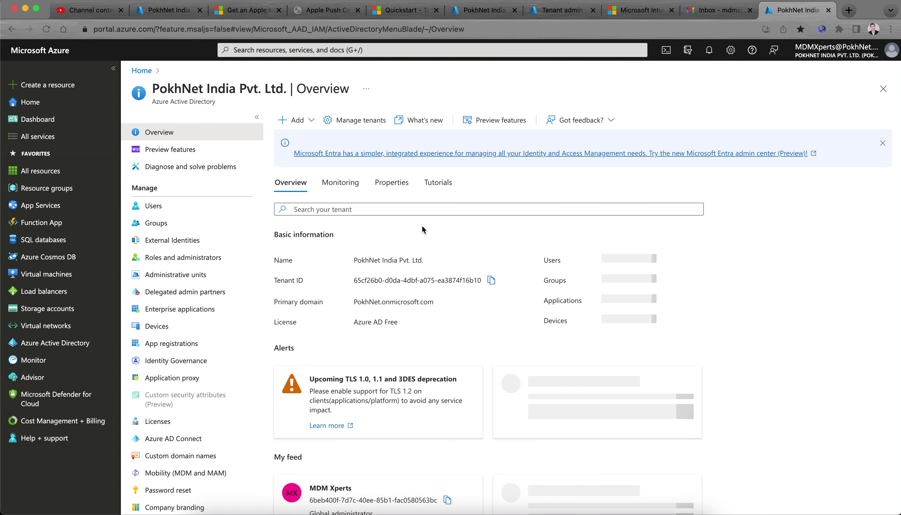
scroll(221, 340, "down", 3)
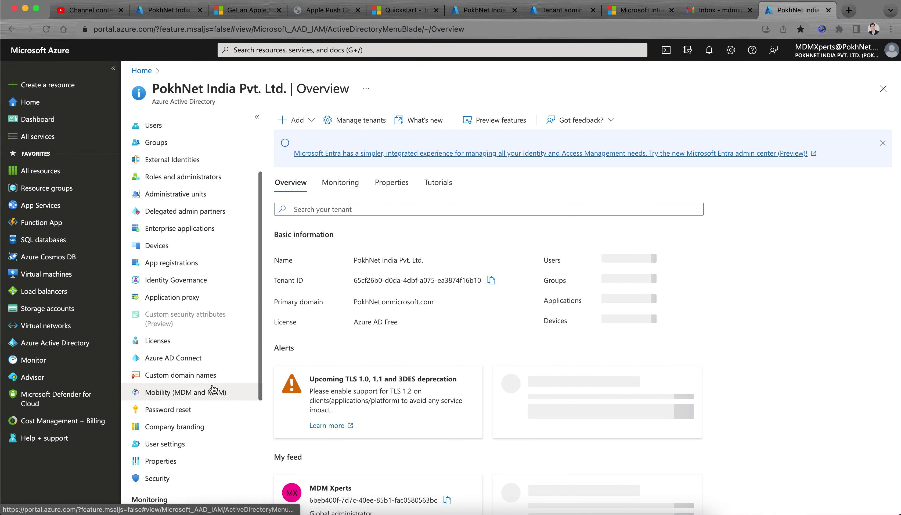
left_click(181, 390)
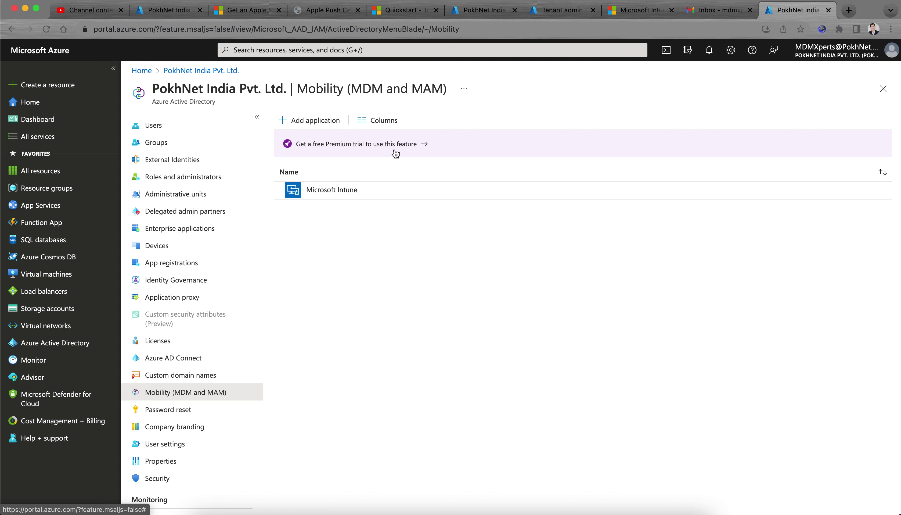
Activate the Enterprise Mobility + Security E5 free trial from the Premium trial offer on the Mobility page.
left_click(403, 151)
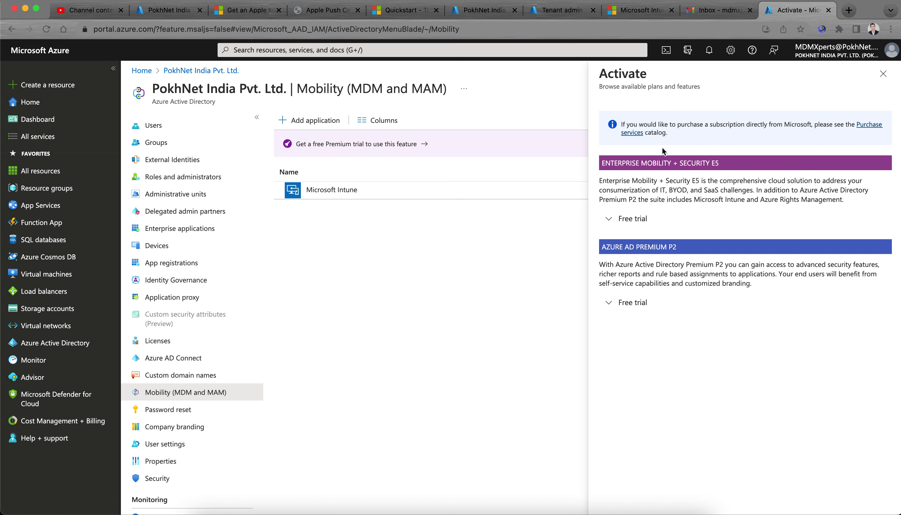
left_click(636, 222)
left_click(649, 361)
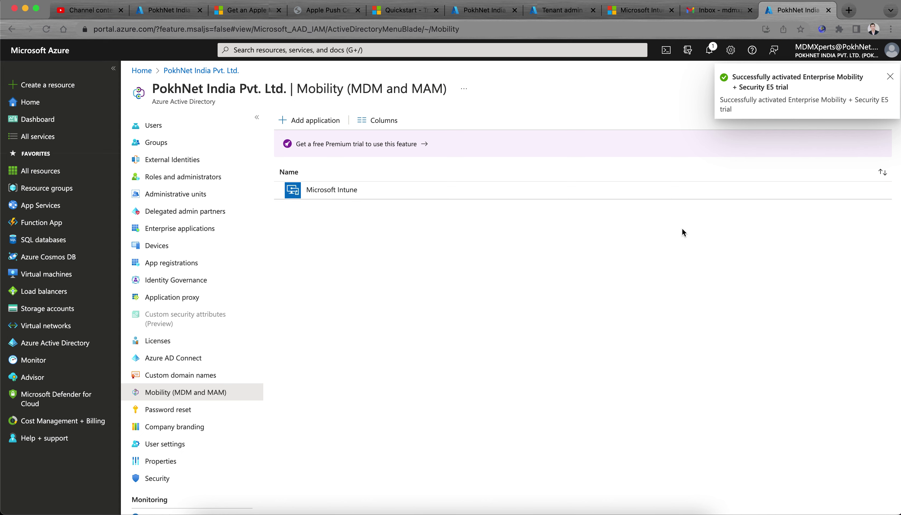
Reload the Mobility (MDM and MAM) page and look through the gallery of MDM applications available to add, closing it again.
left_click(584, 29)
key("Return")
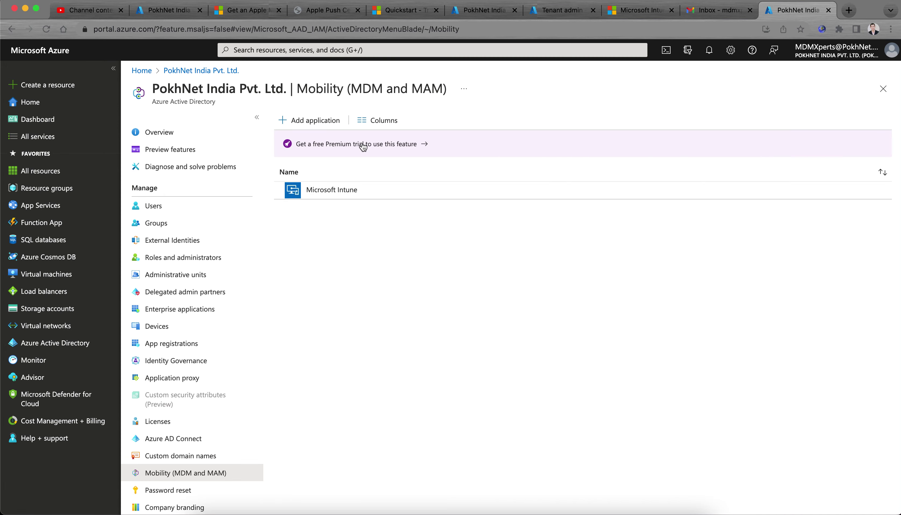
left_click(331, 123)
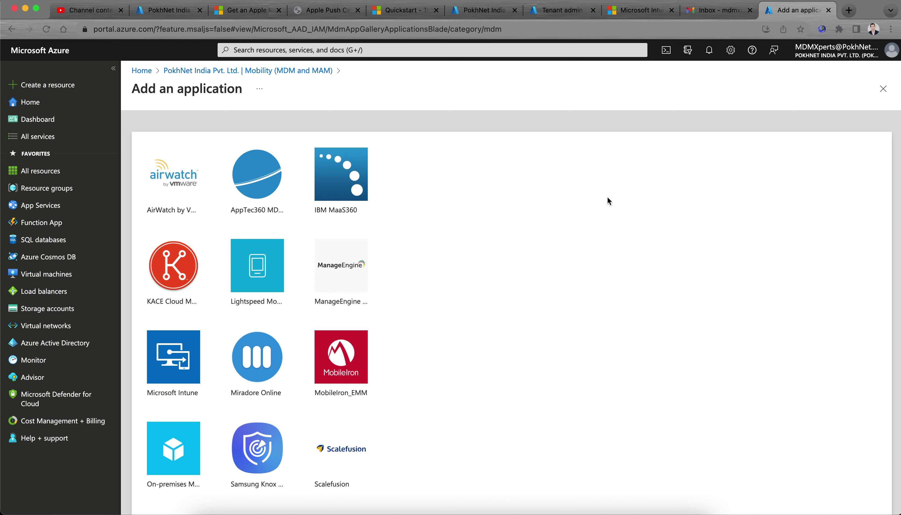
left_click(883, 88)
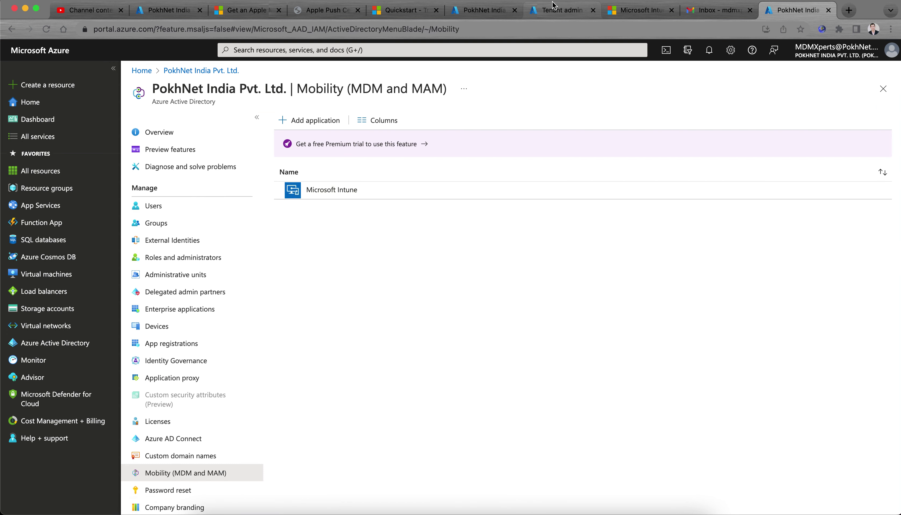
Return to the Intune quickstart and highlight the passage on activating the MDM authority in the paragraph about the orange banner.
left_click(556, 12)
left_click(423, 13)
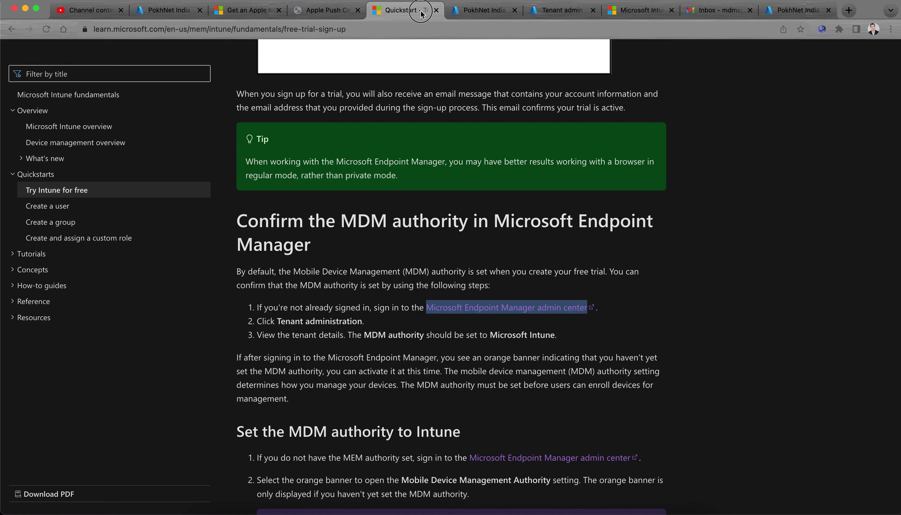
scroll(744, 257, "down", 2)
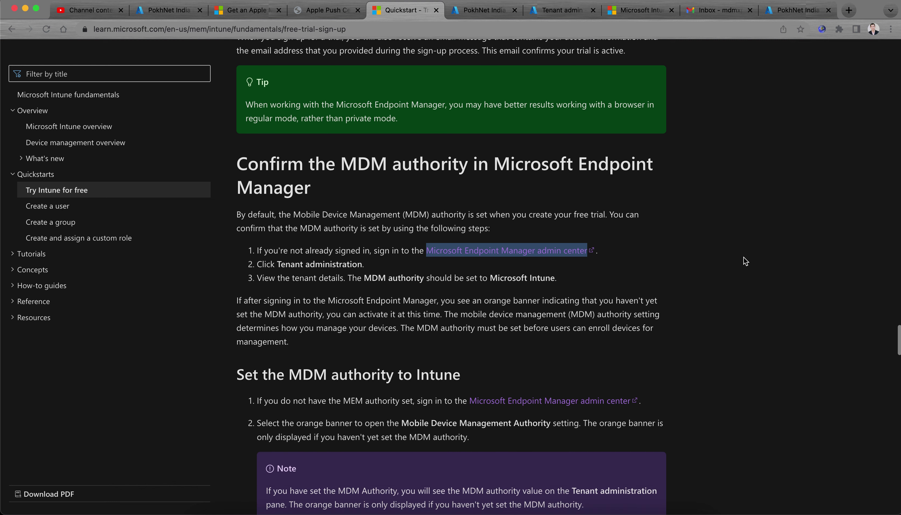
scroll(744, 257, "down", 2)
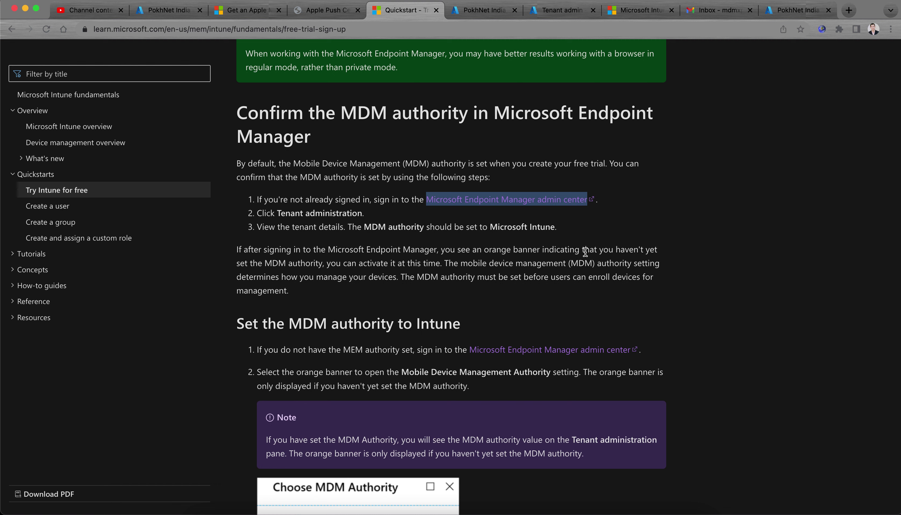
left_click_drag(584, 251, 650, 254)
left_click_drag(337, 265, 476, 277)
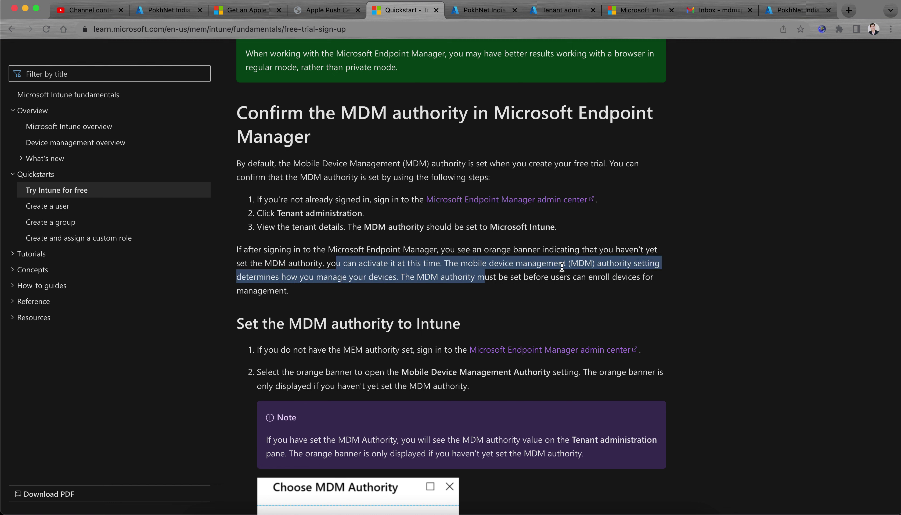
left_click(597, 265)
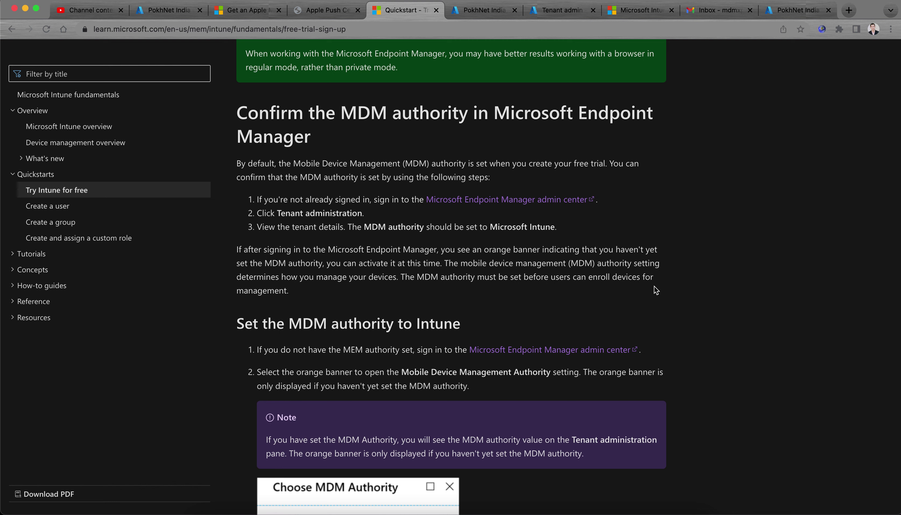
Review the quickstart section on setting the MDM authority to Intune, including the Choose MDM Authority illustration.
scroll(682, 280, "down", 4)
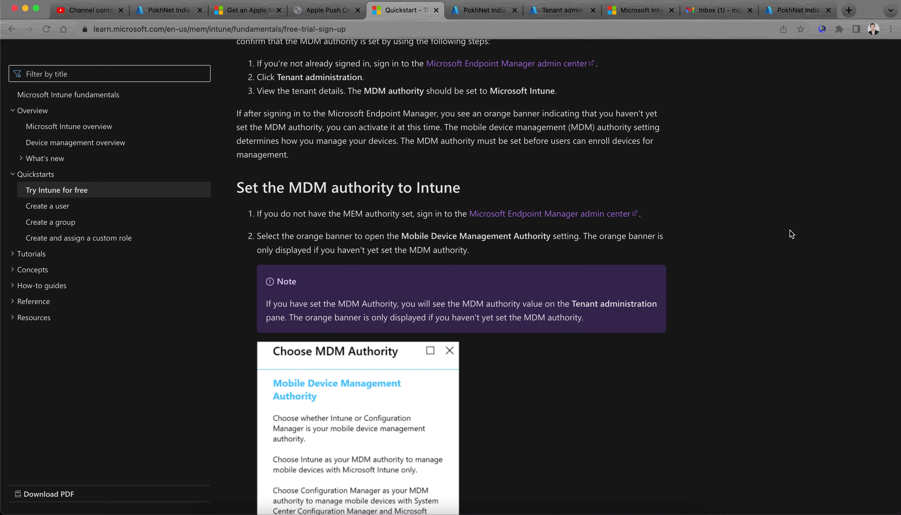
scroll(783, 234, "down", 3)
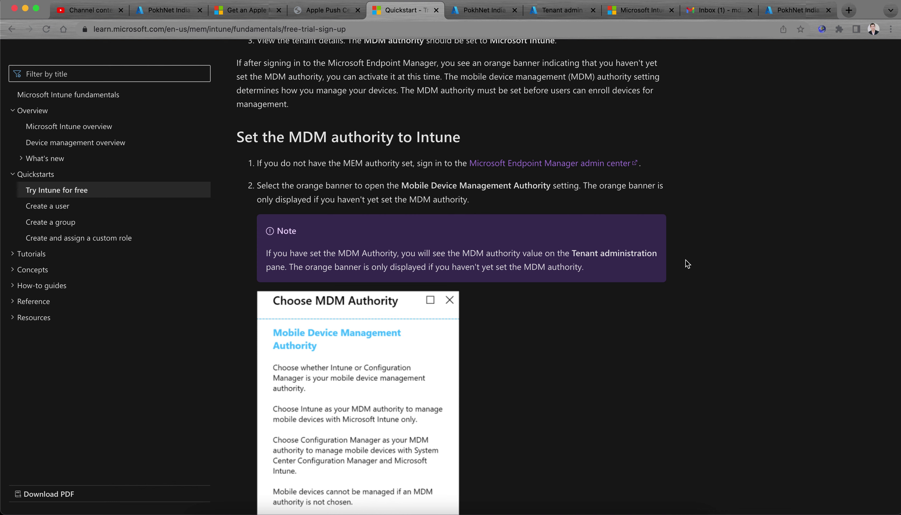
scroll(686, 261, "down", 3)
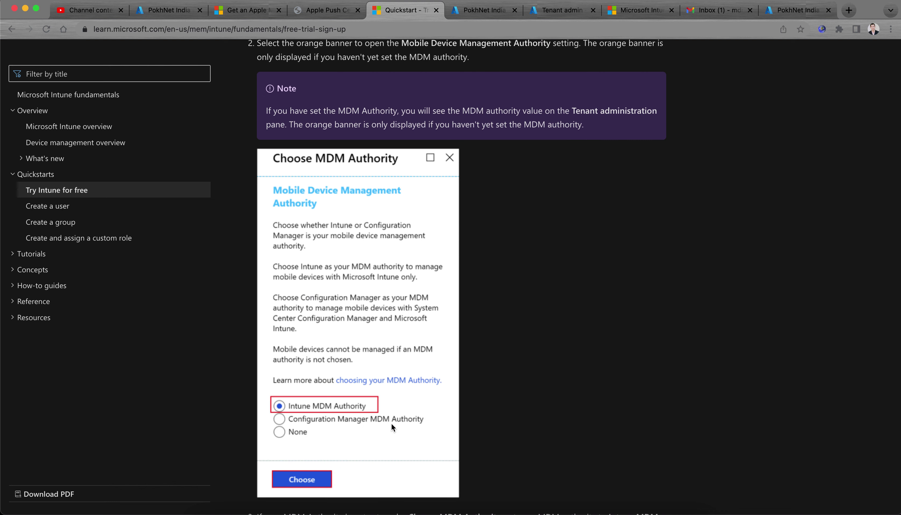
scroll(706, 239, "down", 2)
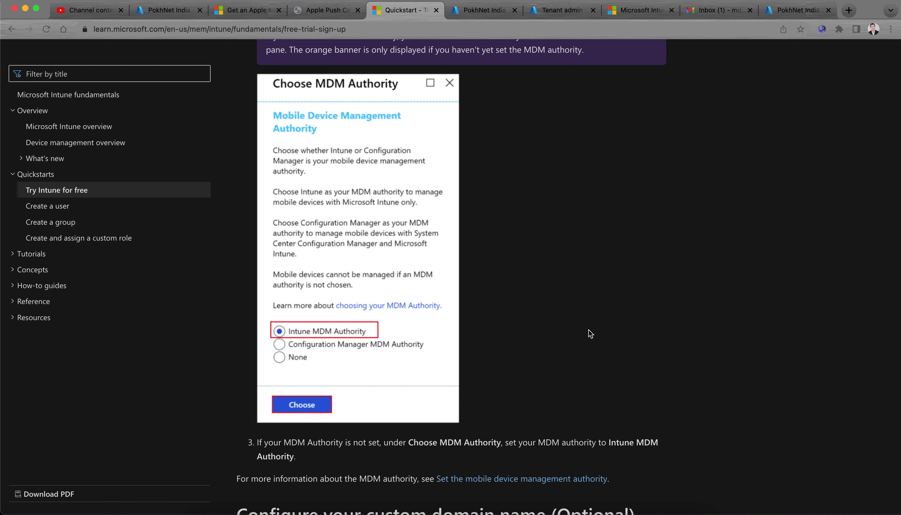
scroll(589, 329, "down", 3)
scroll(747, 330, "down", 3)
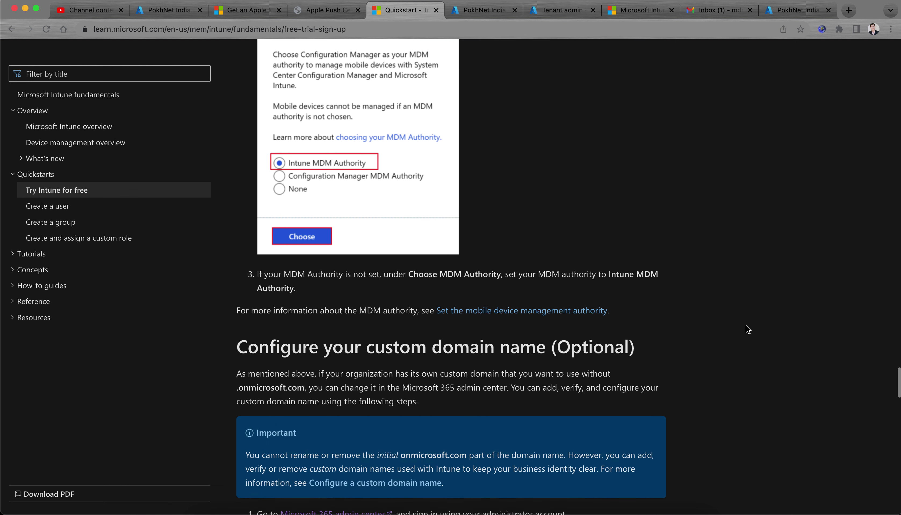
Review the optional custom domain name section, highlighting "custom domain" in its heading and the mention of the Microsoft 365 admin center.
scroll(748, 330, "down", 3)
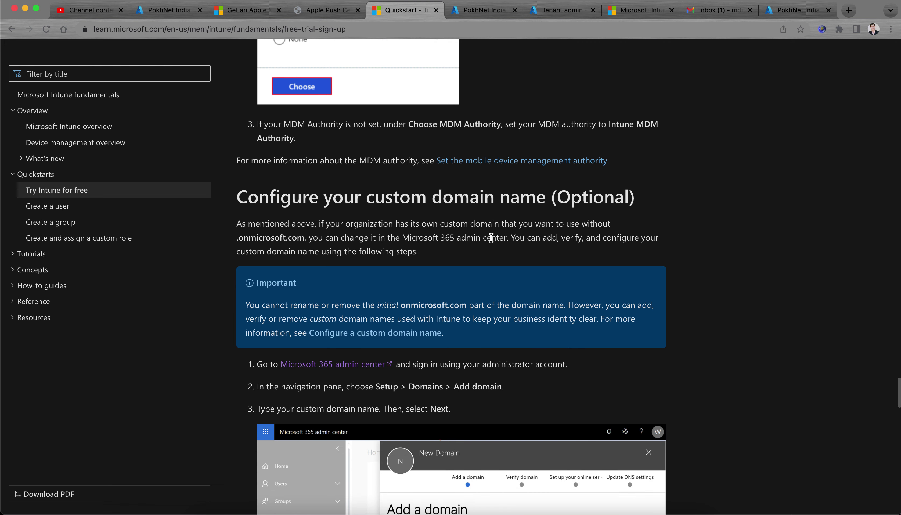
left_click_drag(371, 210, 488, 201)
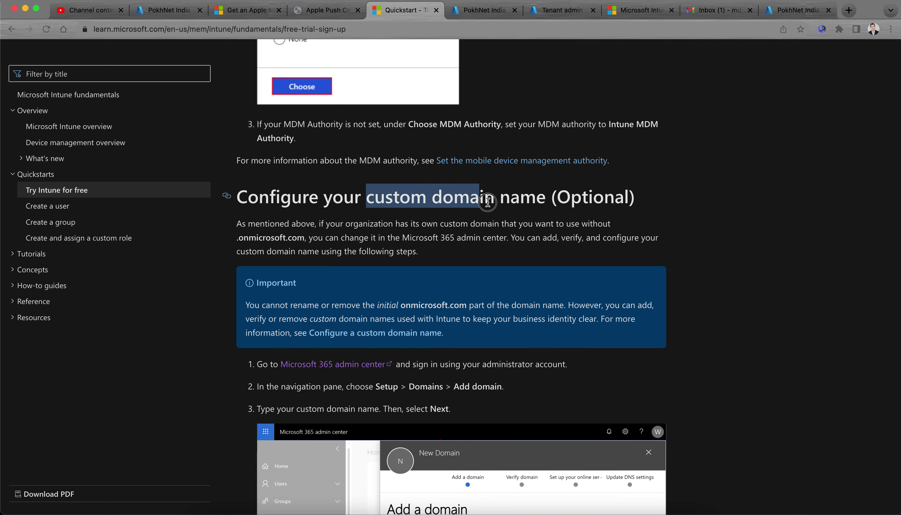
left_click(733, 214)
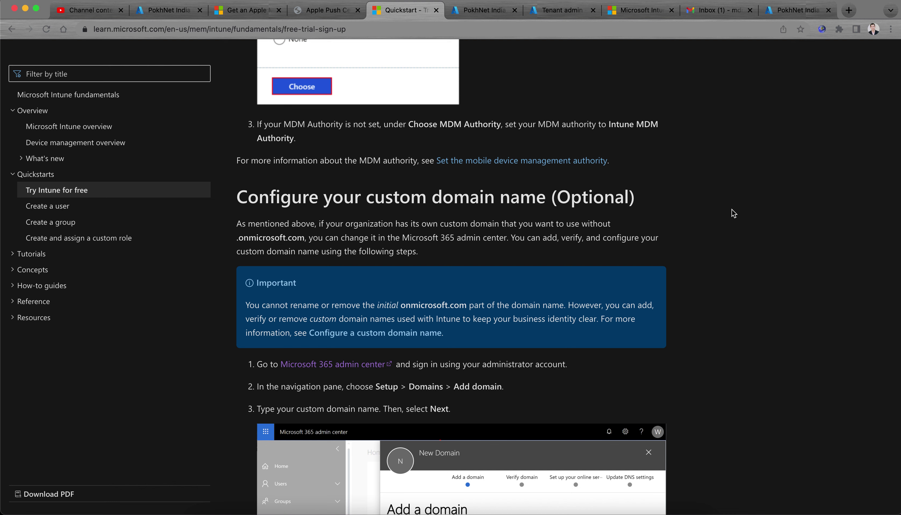
left_click_drag(436, 241, 539, 241)
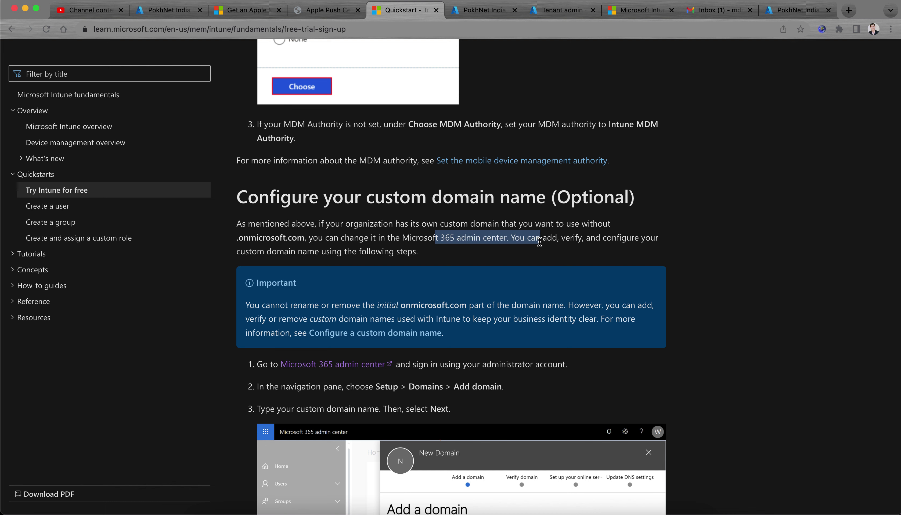
left_click(684, 242)
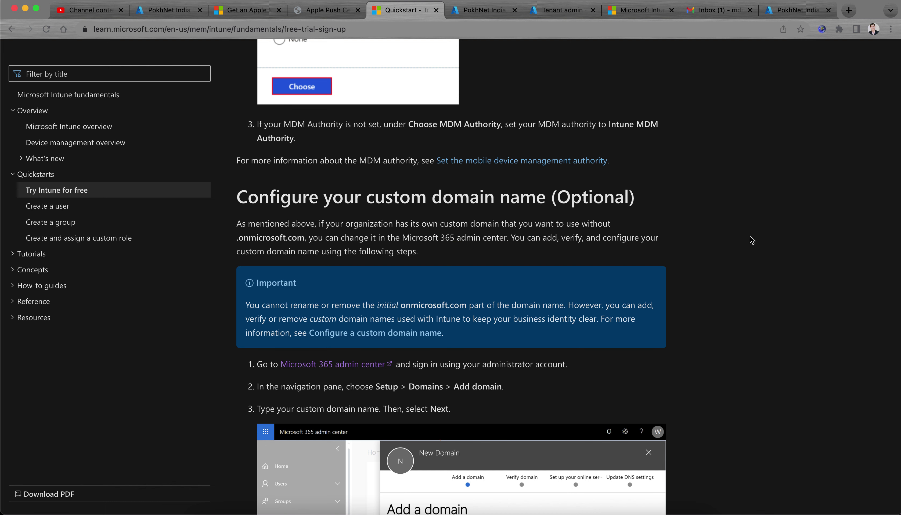
scroll(753, 240, "down", 2)
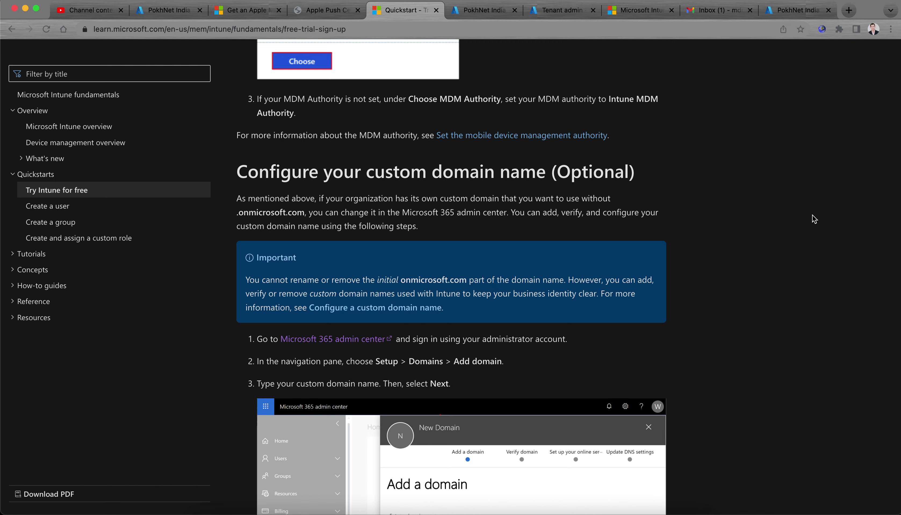
scroll(814, 218, "down", 2)
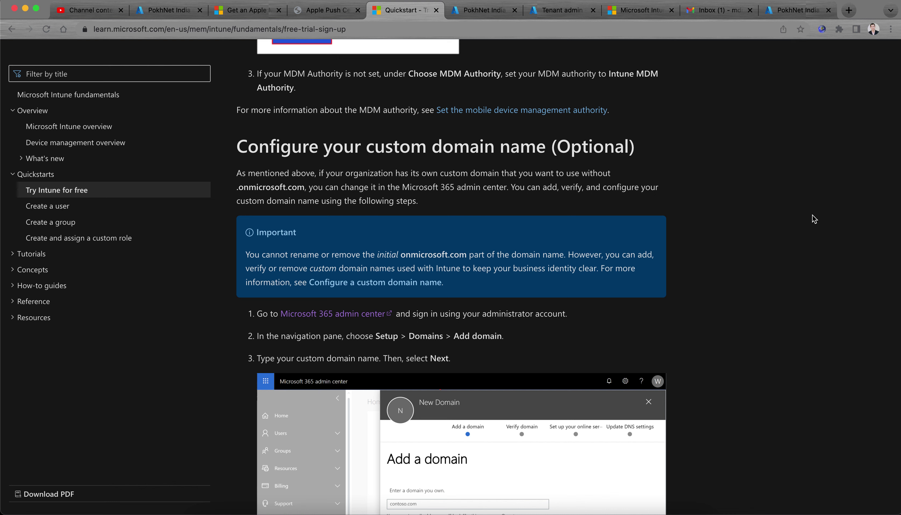
scroll(815, 219, "down", 5)
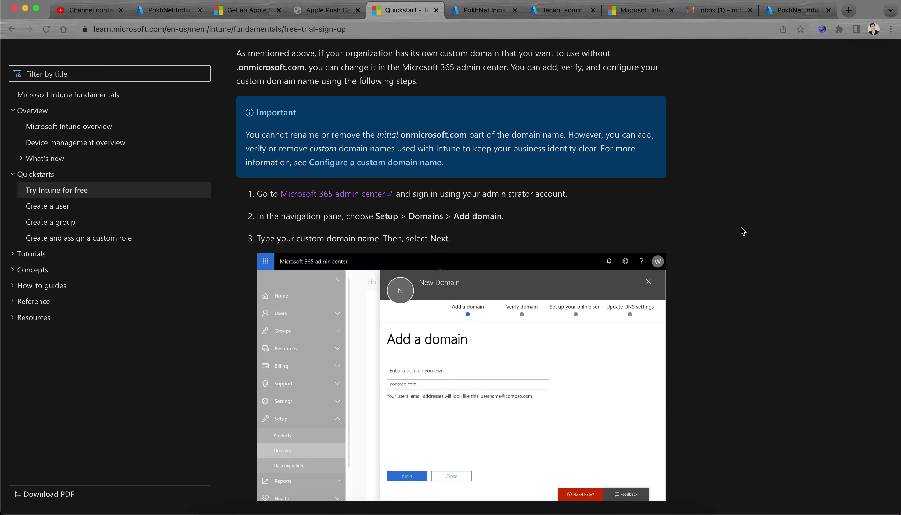
Open the Microsoft 365 admin center from the quickstart's custom domain instructions in a separate browser tab and switch to it.
right_click(366, 198)
left_click(382, 203)
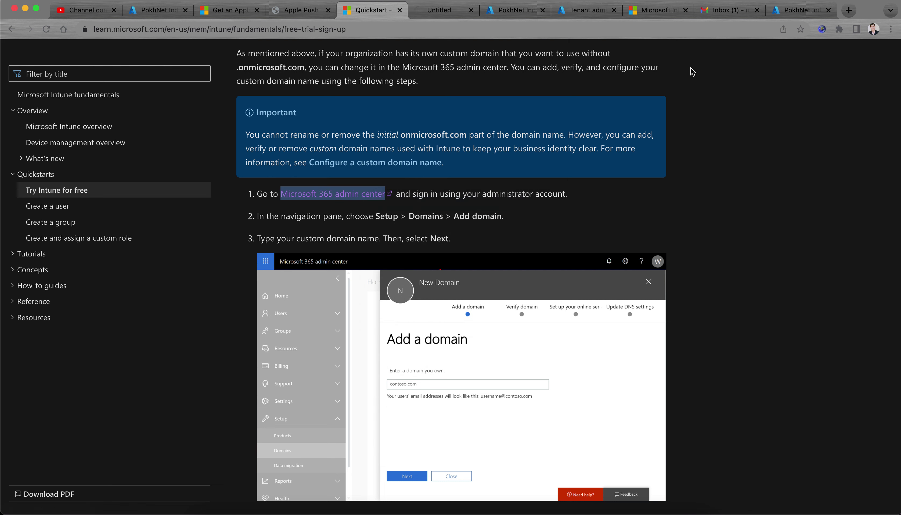
left_click(444, 10)
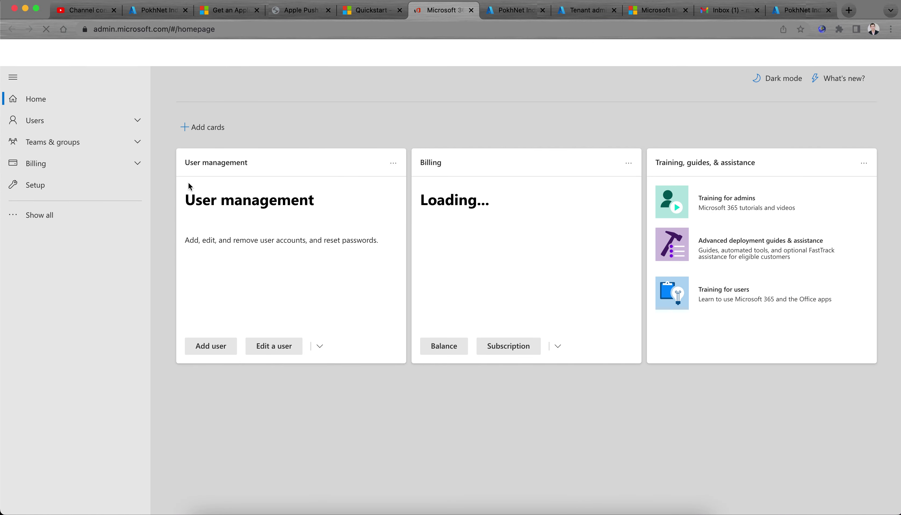
Open the Domains page under the admin center's settings and highlight its web address.
left_click(54, 189)
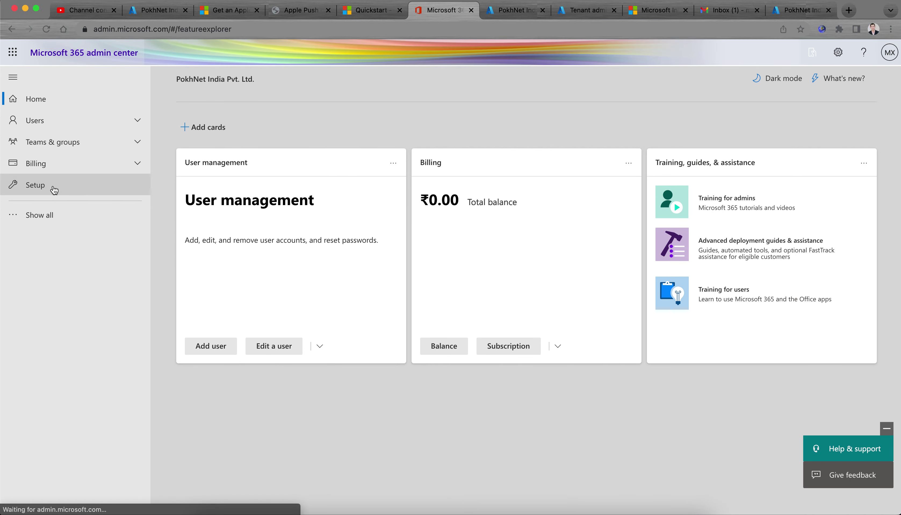
left_click(37, 216)
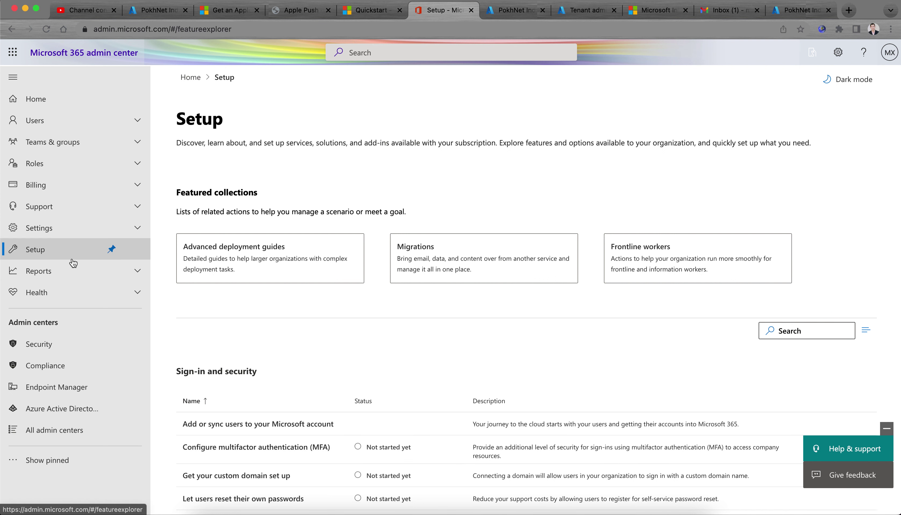
left_click(67, 229)
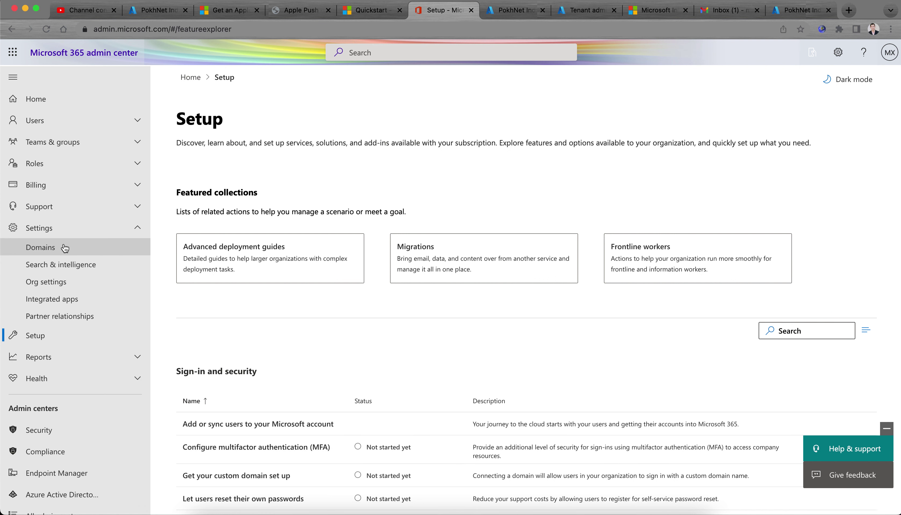
left_click(65, 247)
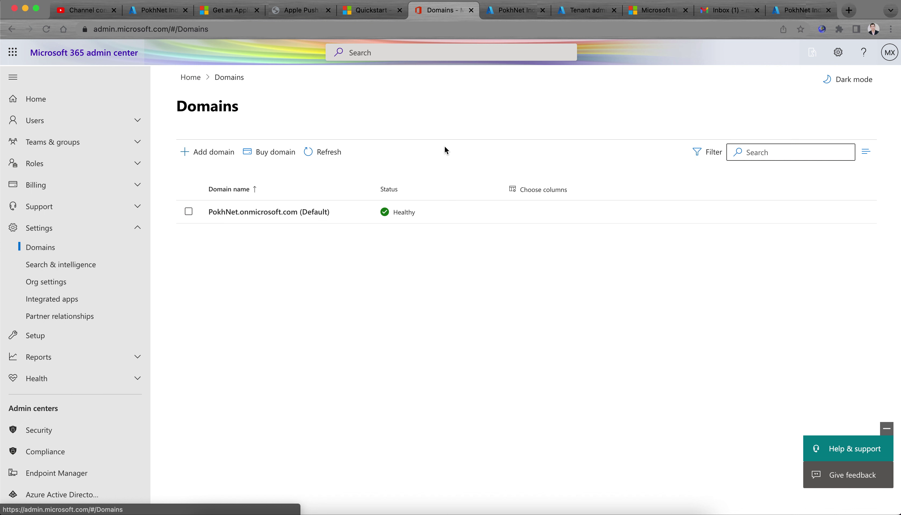
left_click_drag(100, 31, 212, 31)
left_click(229, 31)
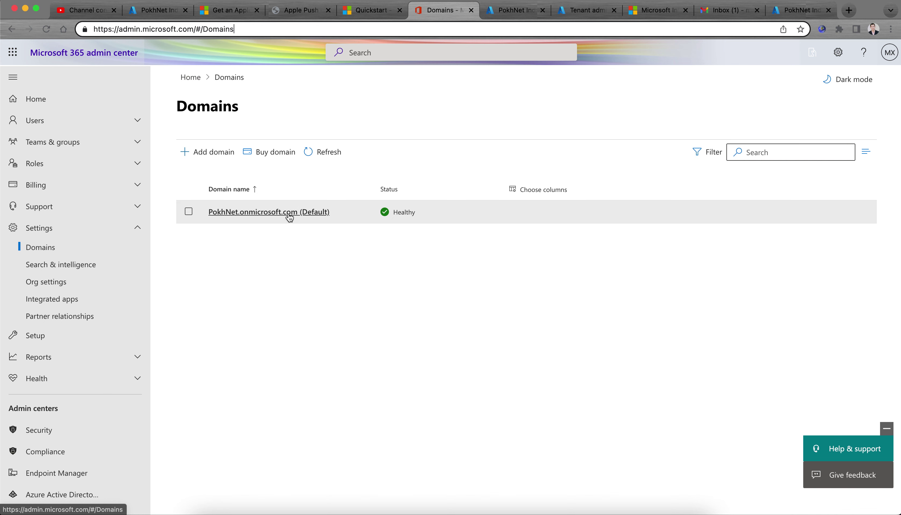
Enter pokhnet.co.in as a domain to add, close the wizard without submitting it, and leave the default domain unselected.
left_click(211, 151)
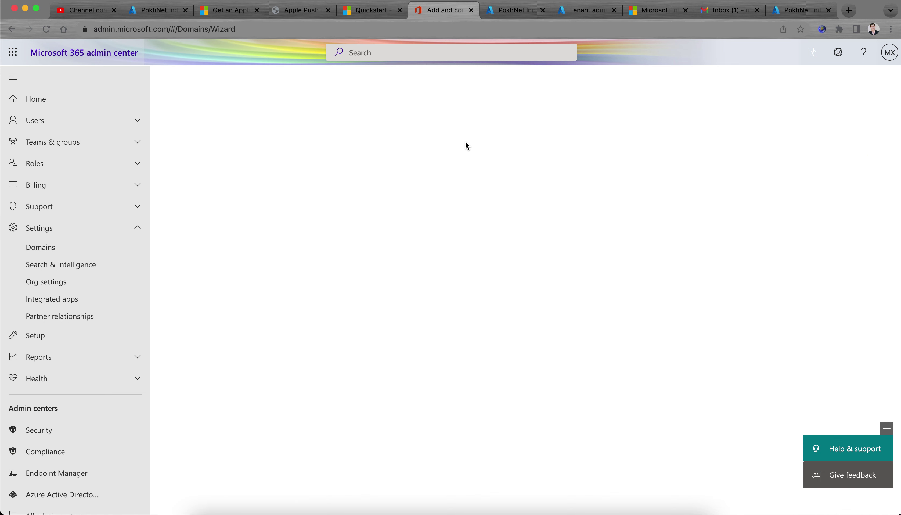
left_click(355, 221)
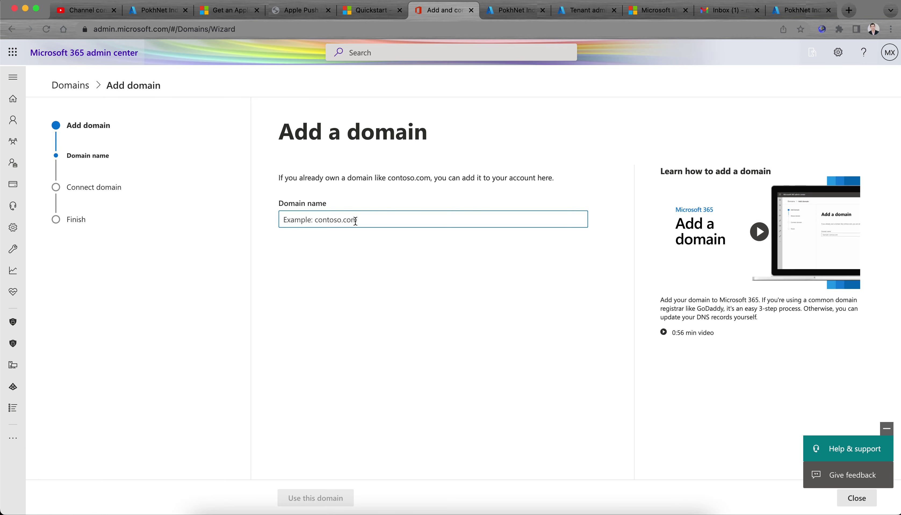
type("pokhnet.co.in")
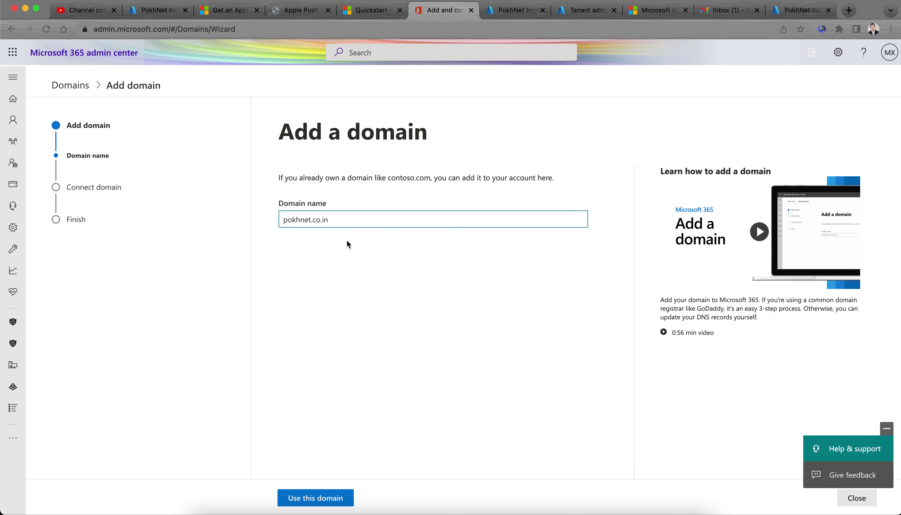
left_click_drag(341, 219, 261, 226)
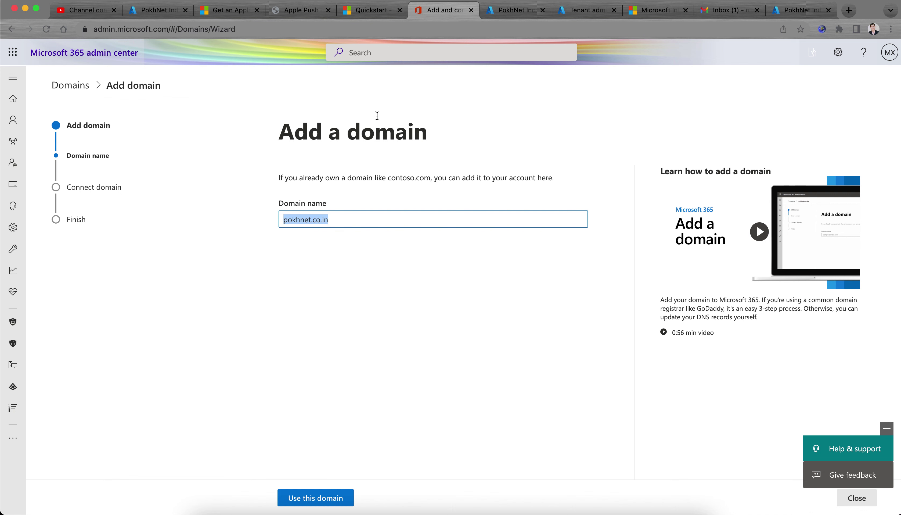
left_click(856, 497)
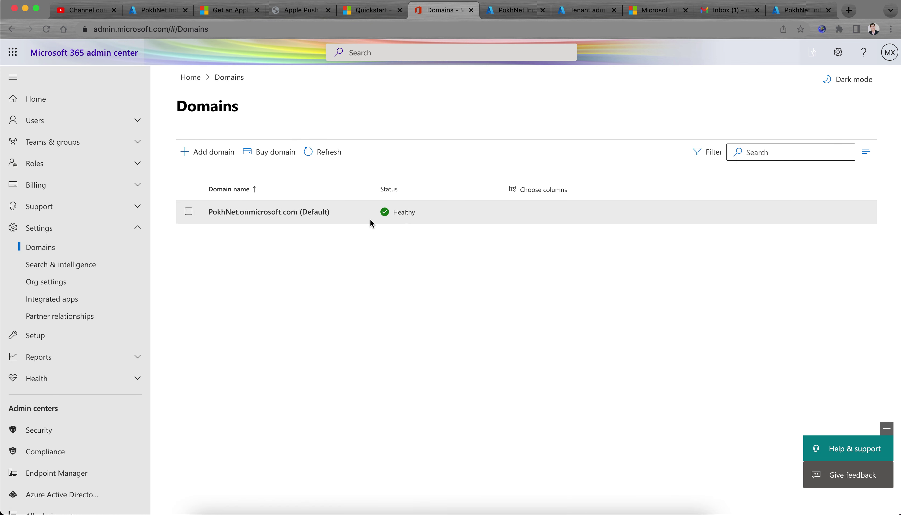
left_click(189, 211)
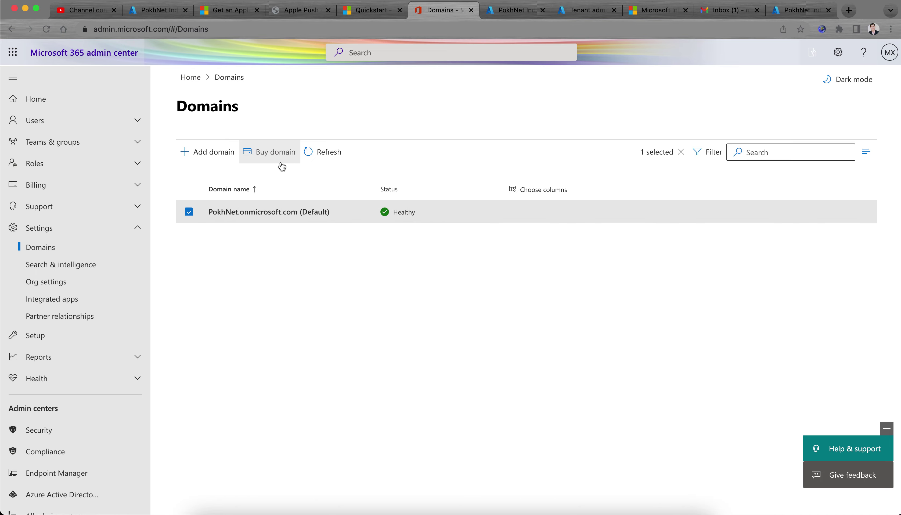
left_click(189, 213)
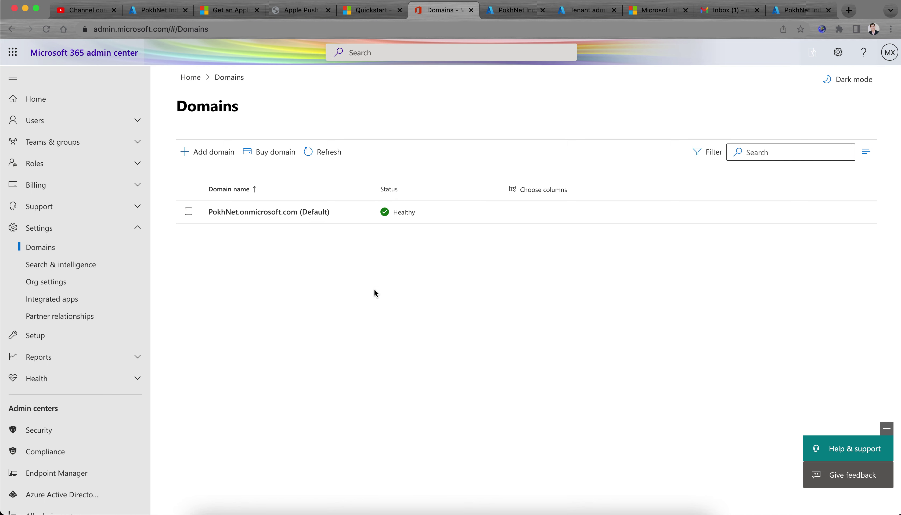
Return to the Intune quickstart and review the domain ownership verification step and the section on confirming licenses.
left_click(382, 10)
scroll(729, 234, "down", 15)
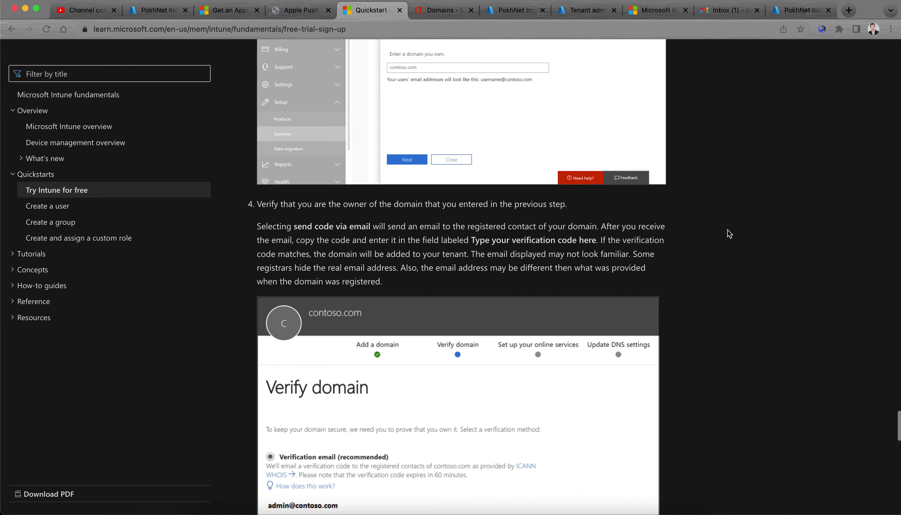
scroll(730, 234, "down", 7)
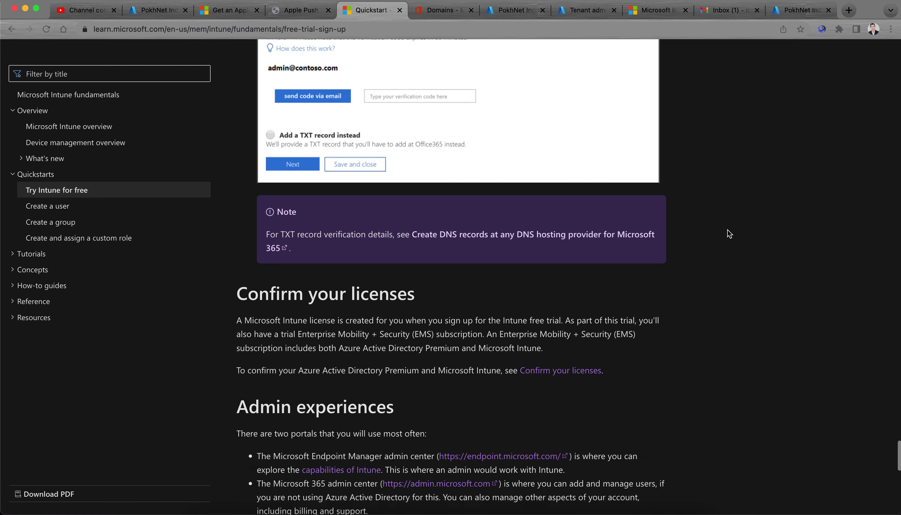
left_click_drag(345, 275, 497, 283)
left_click(535, 277)
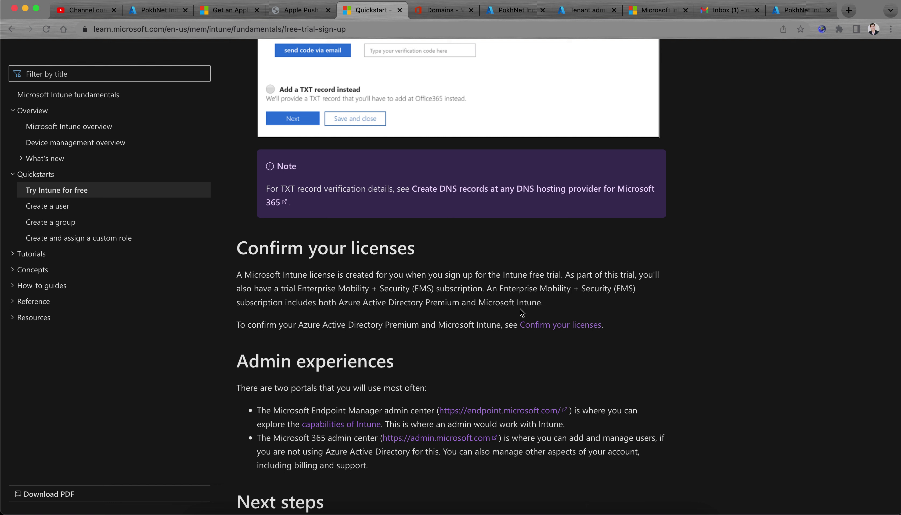
scroll(689, 286, "down", 3)
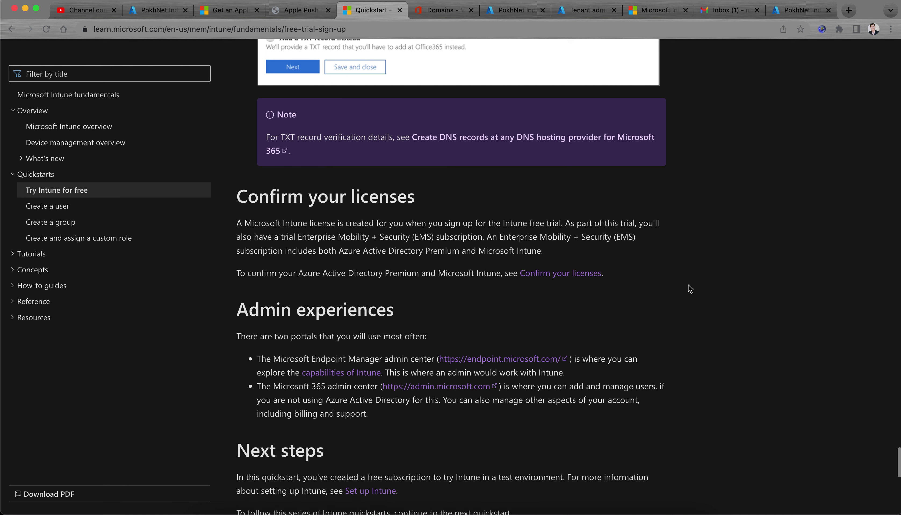
Review the Admin experiences and Next steps sections, highlighting the bullet about the Microsoft Endpoint Manager admin center.
scroll(683, 295, "down", 5)
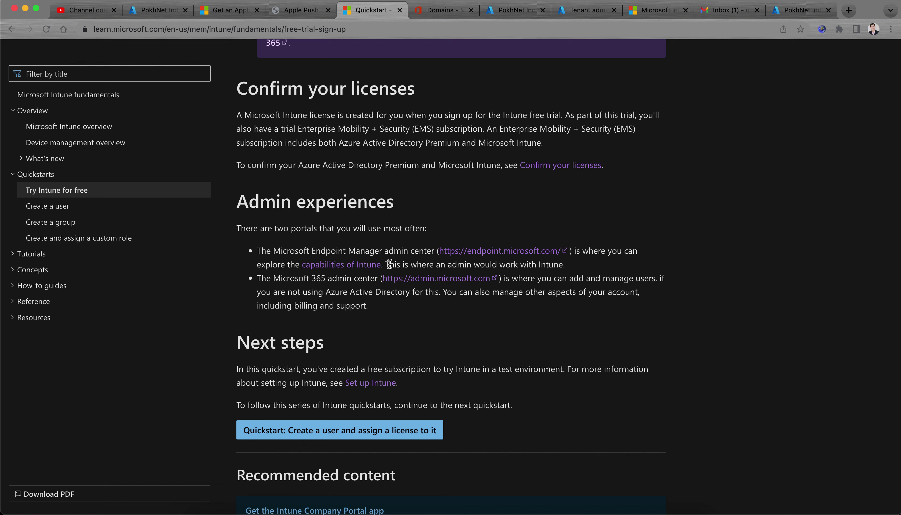
left_click_drag(565, 265, 450, 234)
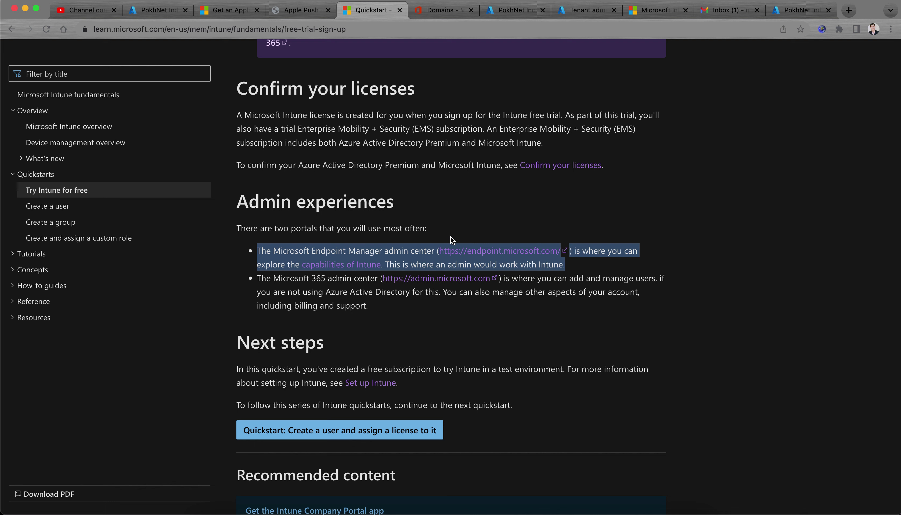
left_click(523, 216)
scroll(629, 217, "down", 2)
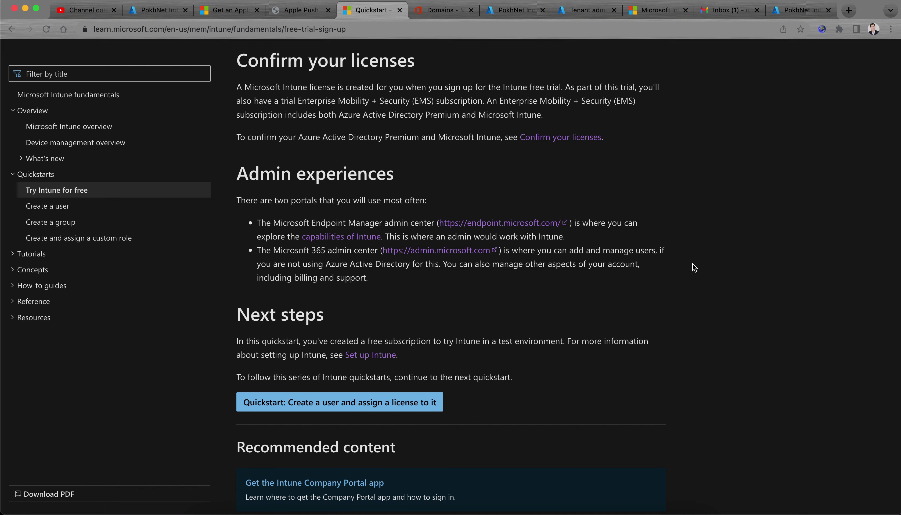
scroll(693, 263, "down", 1)
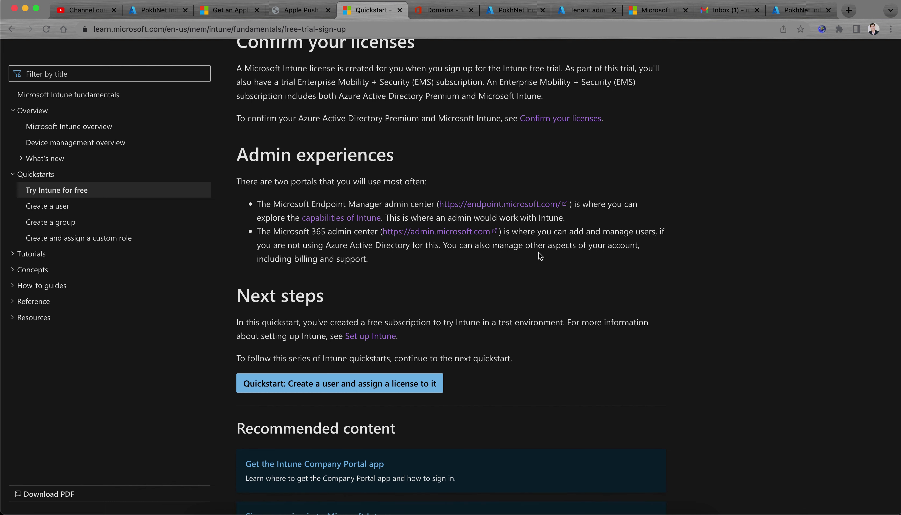
scroll(693, 256, "down", 3)
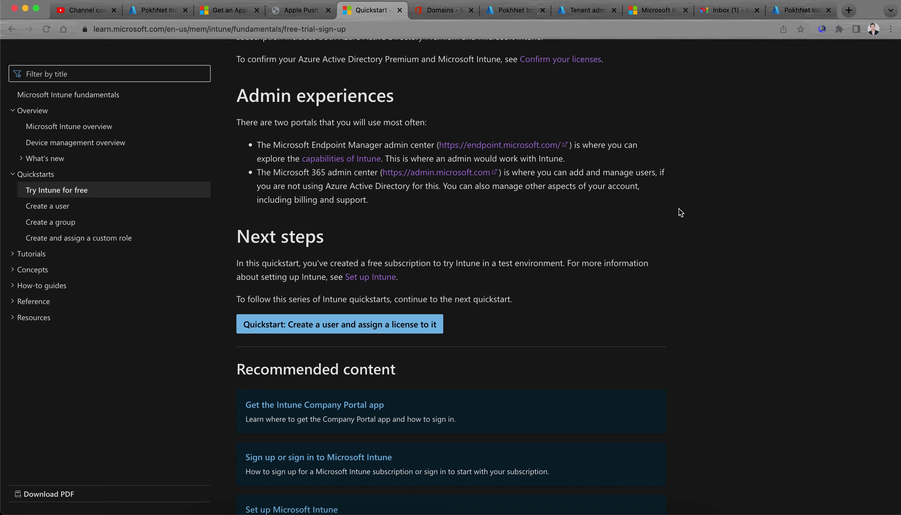
Go back up the quickstart to the section on signing up for a Microsoft Intune free trial.
scroll(679, 208, "up", 10)
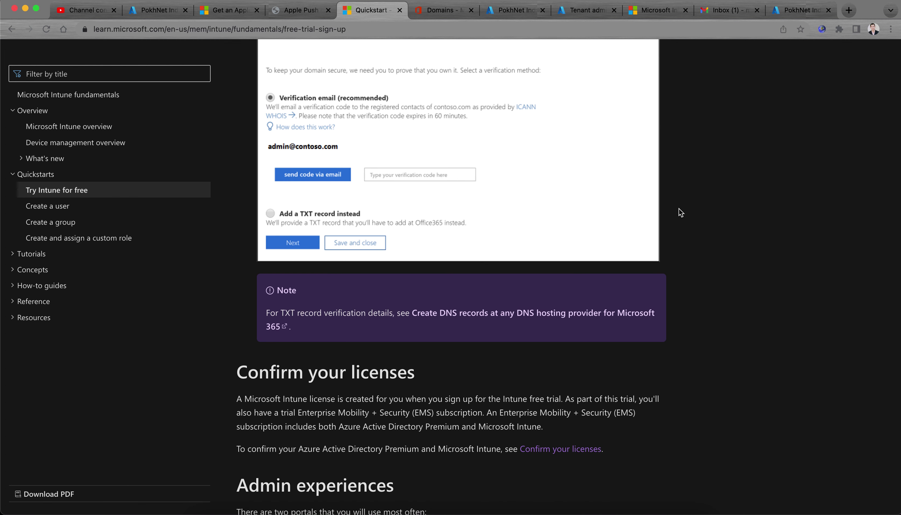
scroll(679, 209, "up", 20)
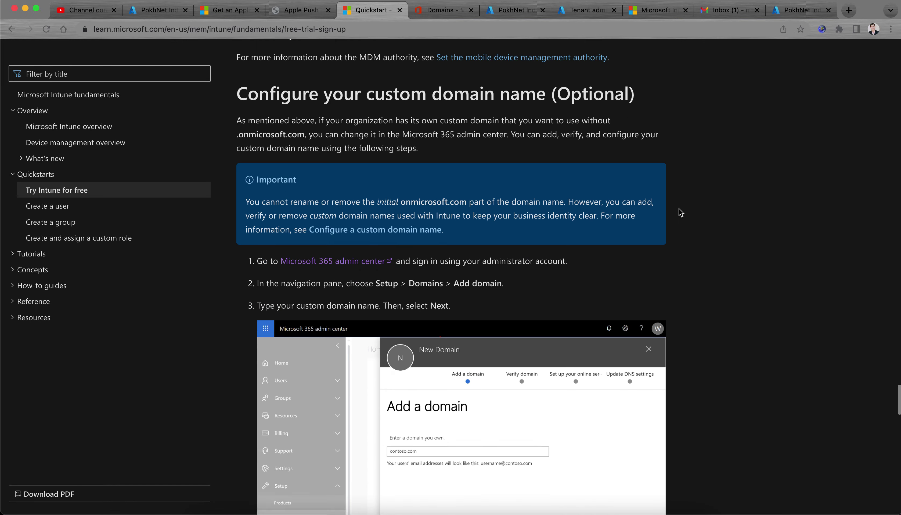
scroll(679, 208, "up", 20)
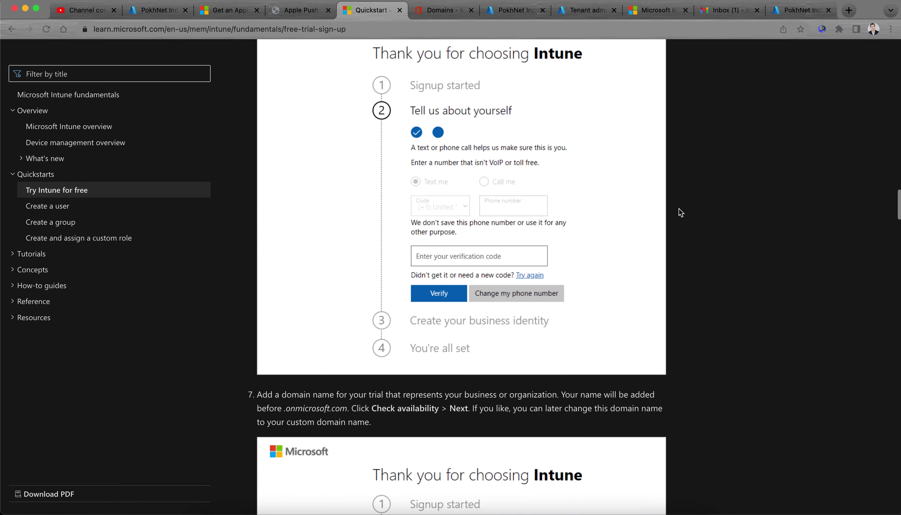
scroll(679, 208, "up", 5)
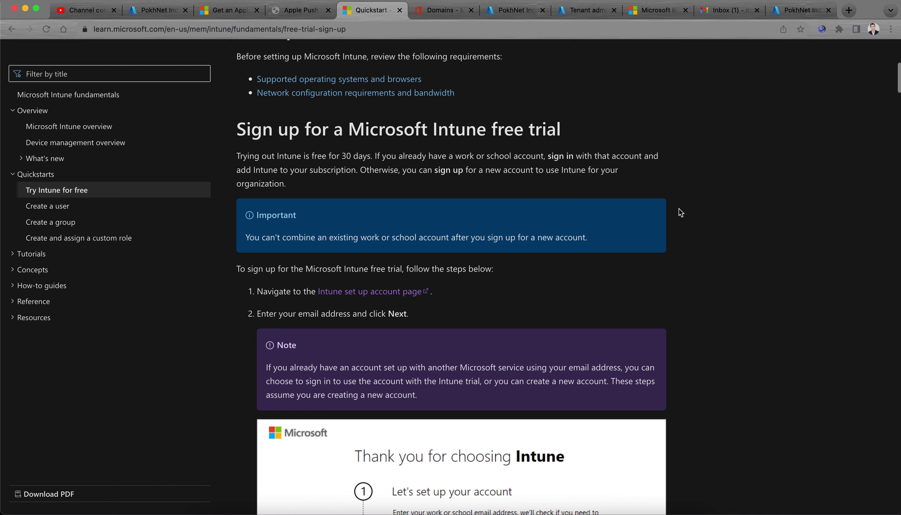